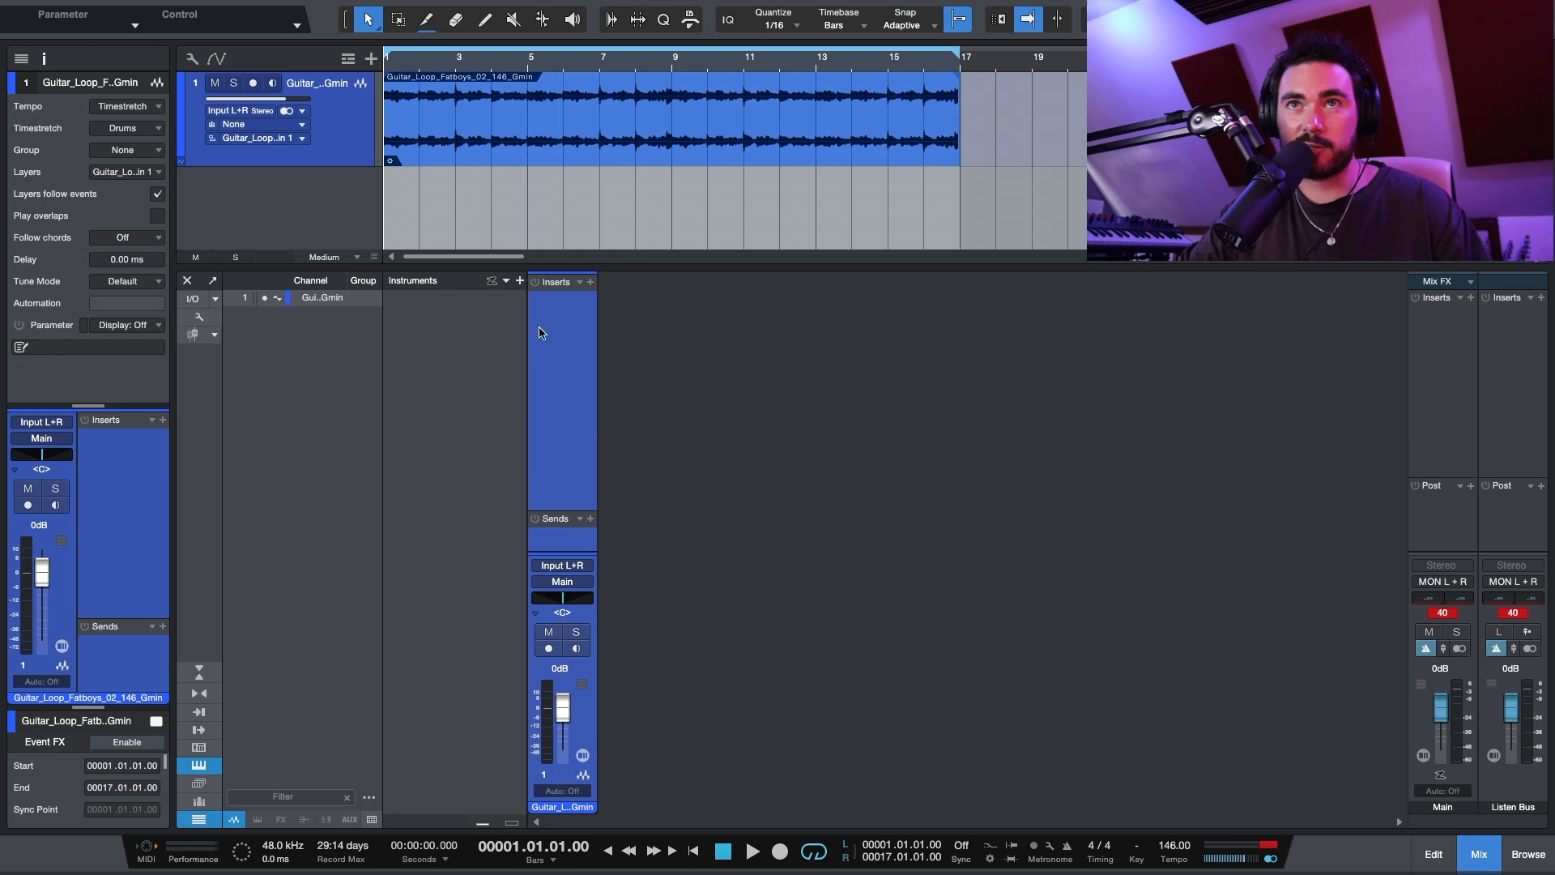
# Step: Load the stored Guitar Chain FX chain preset onto the guitar loop channel's inserts
pyautogui.click(580, 284)
pyautogui.click(580, 284)
pyautogui.click(580, 283)
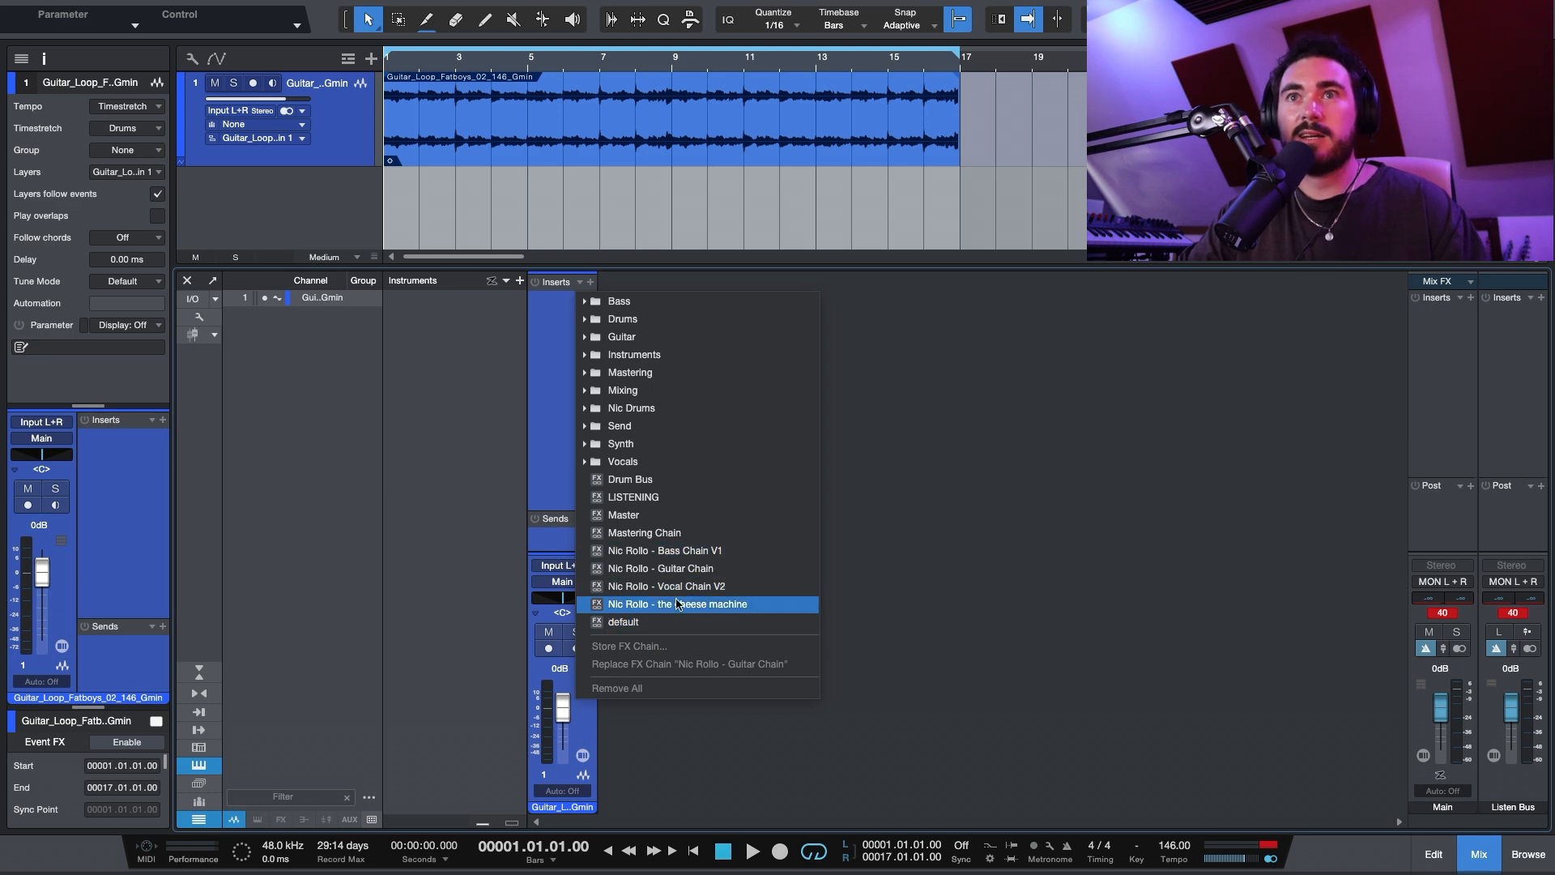
pyautogui.click(677, 570)
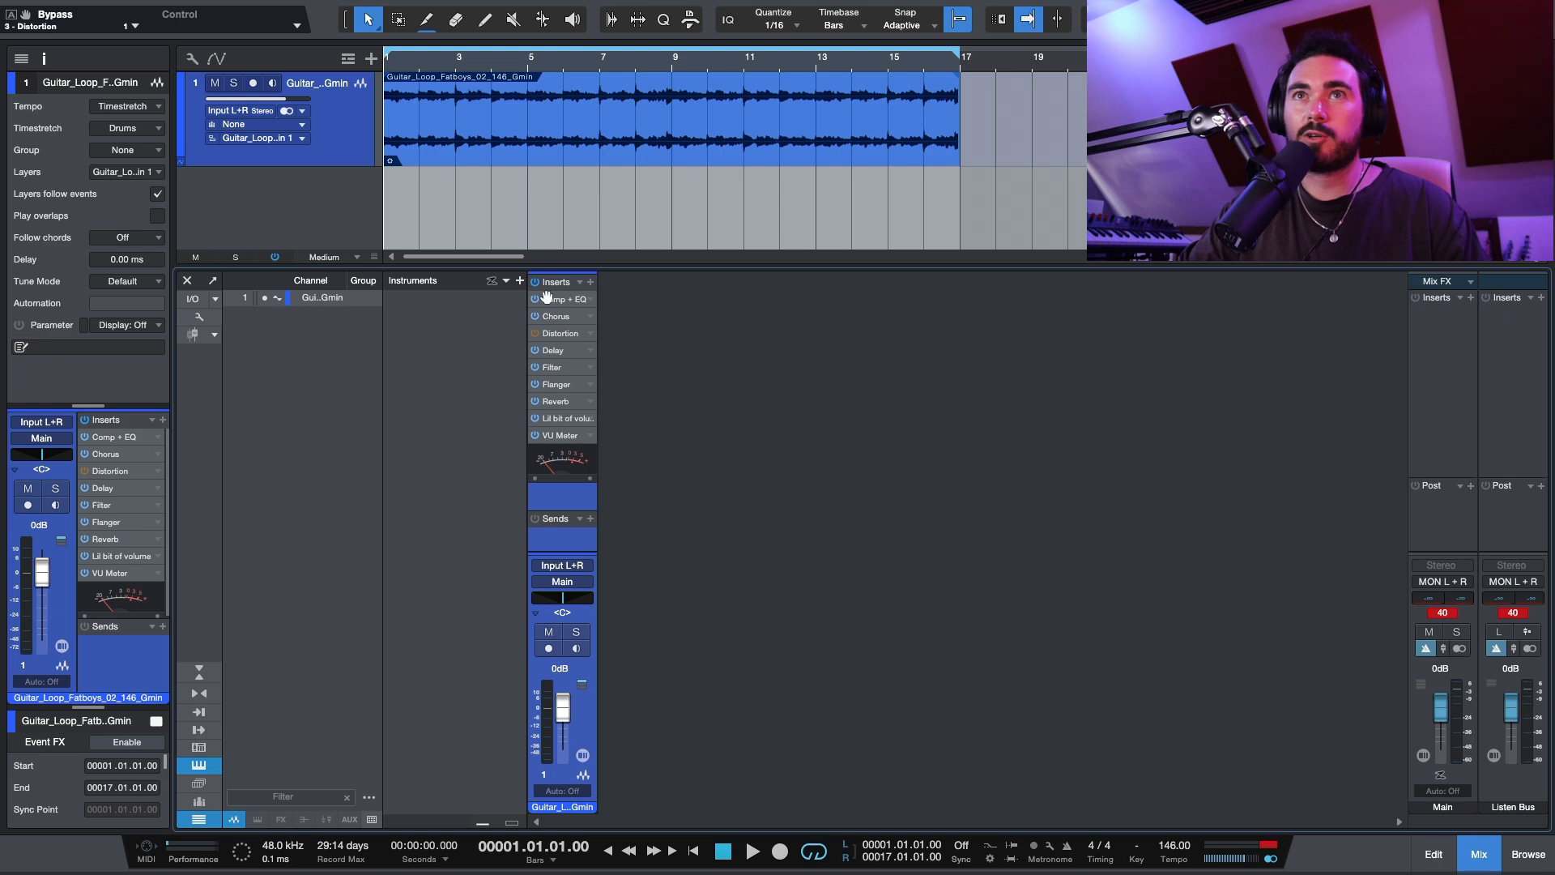
# Step: Open the guitar loop's channel editor, show its macro controls and place the window below the loop in the arrangement
pyautogui.click(582, 758)
pyautogui.moveTo(663, 130); pyautogui.dragTo(535, 164)
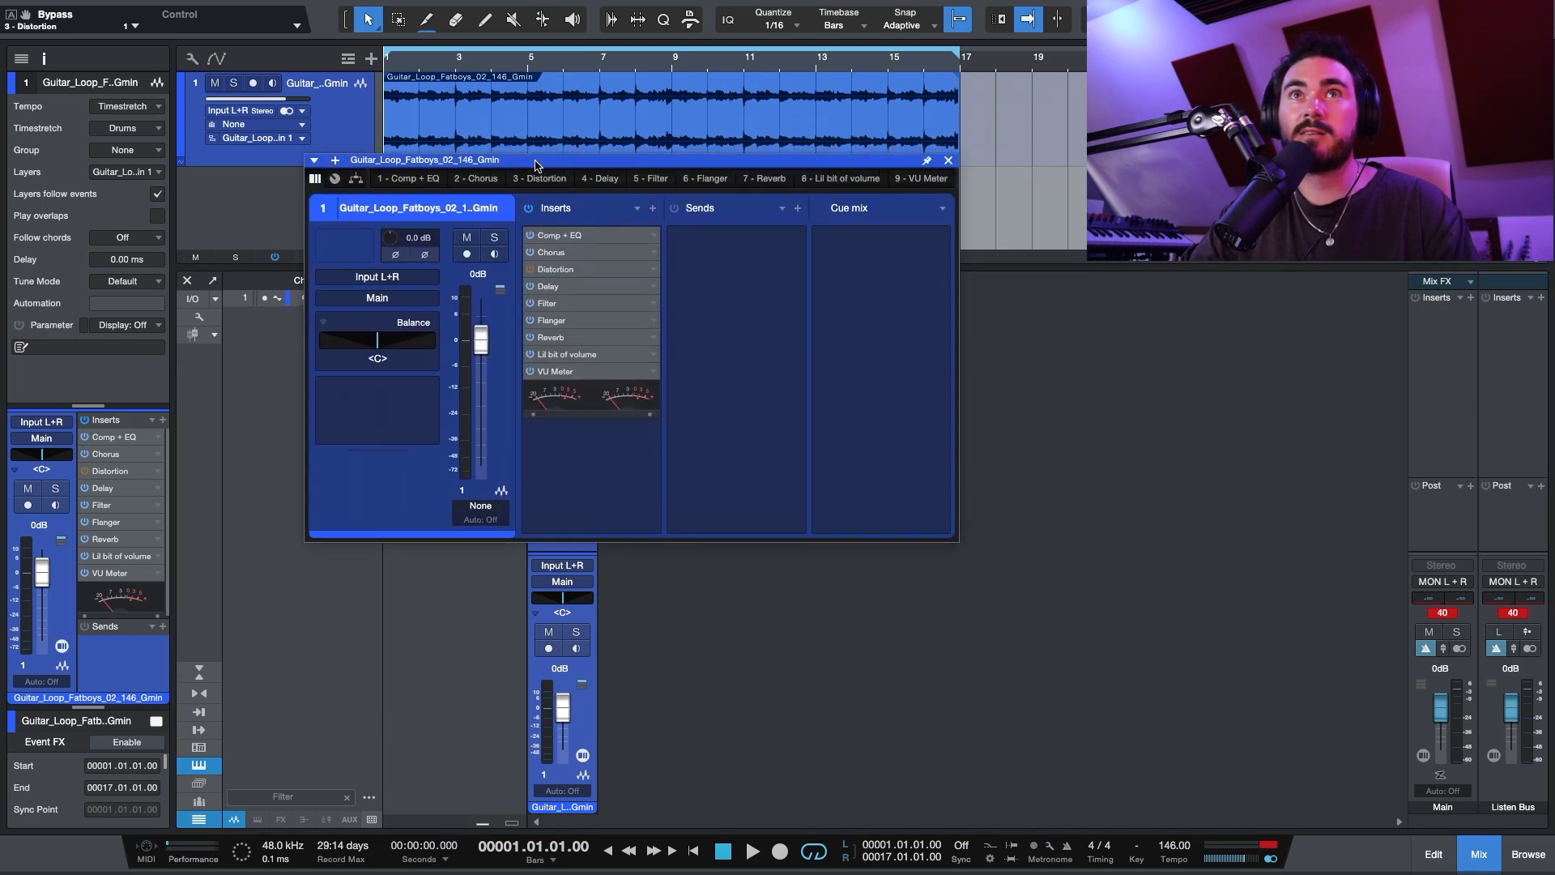
pyautogui.click(335, 180)
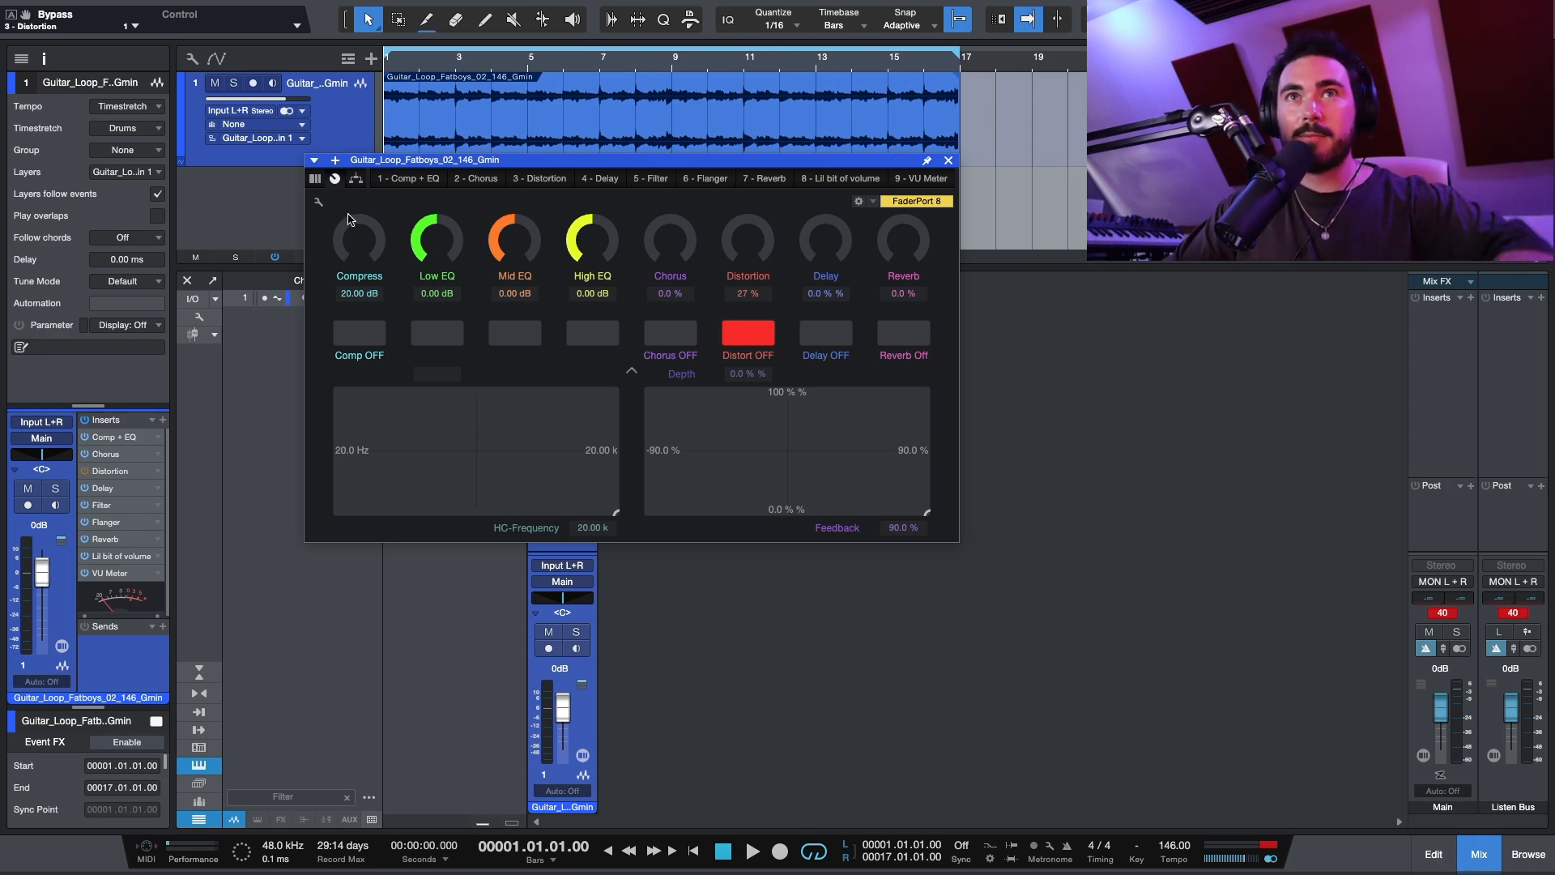
pyautogui.moveTo(365, 244); pyautogui.dragTo(308, 378)
pyautogui.moveTo(666, 249); pyautogui.dragTo(650, 320)
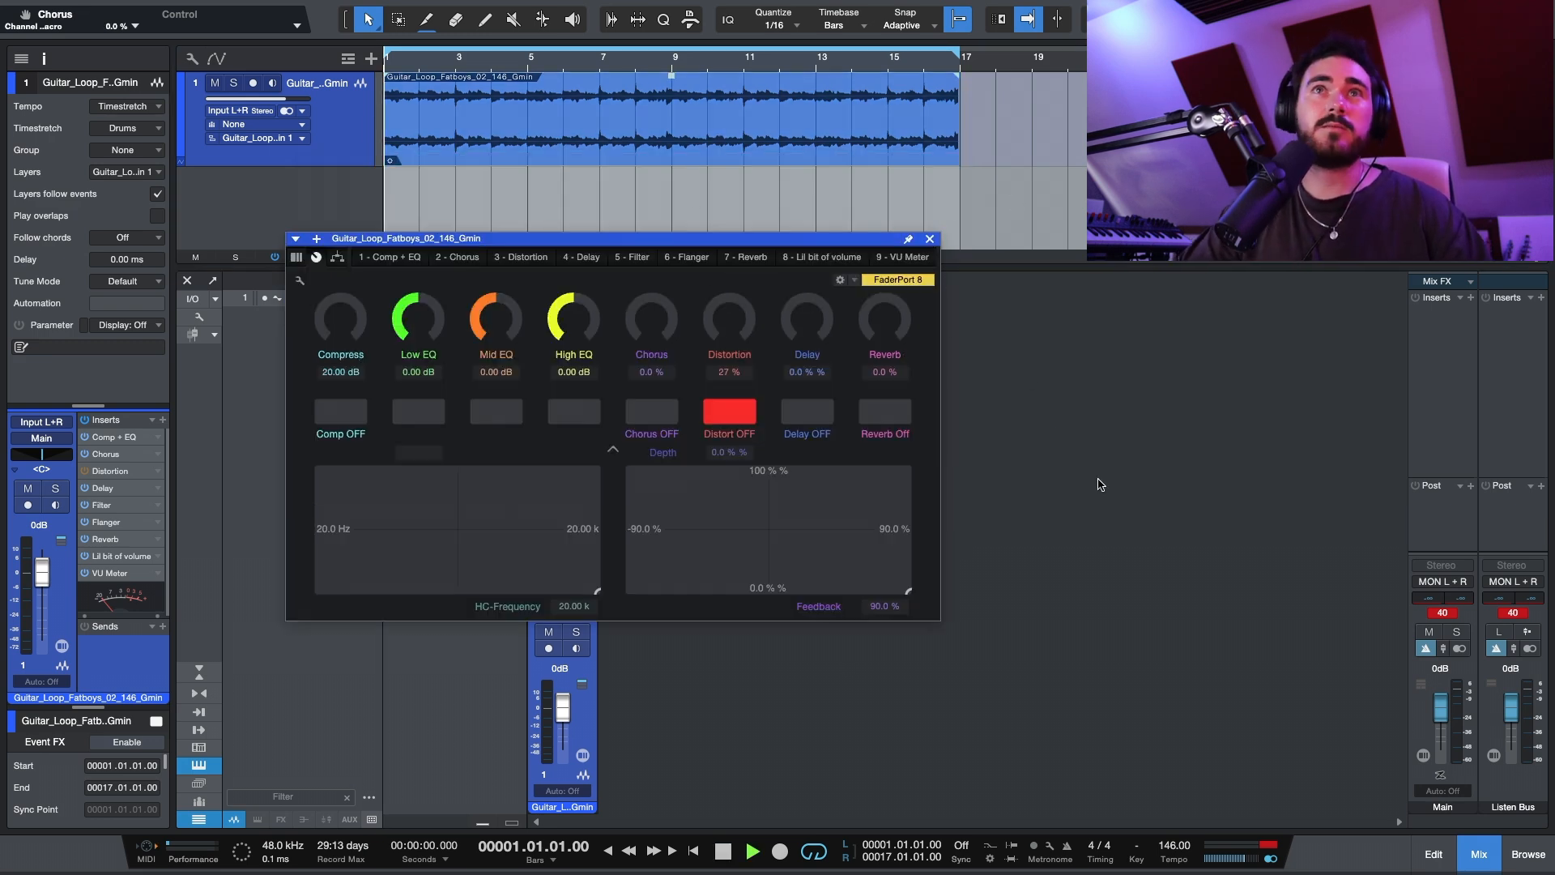
# Step: Play back the guitar loop with the preset's initial macro settings and stop it
pyautogui.press('space')
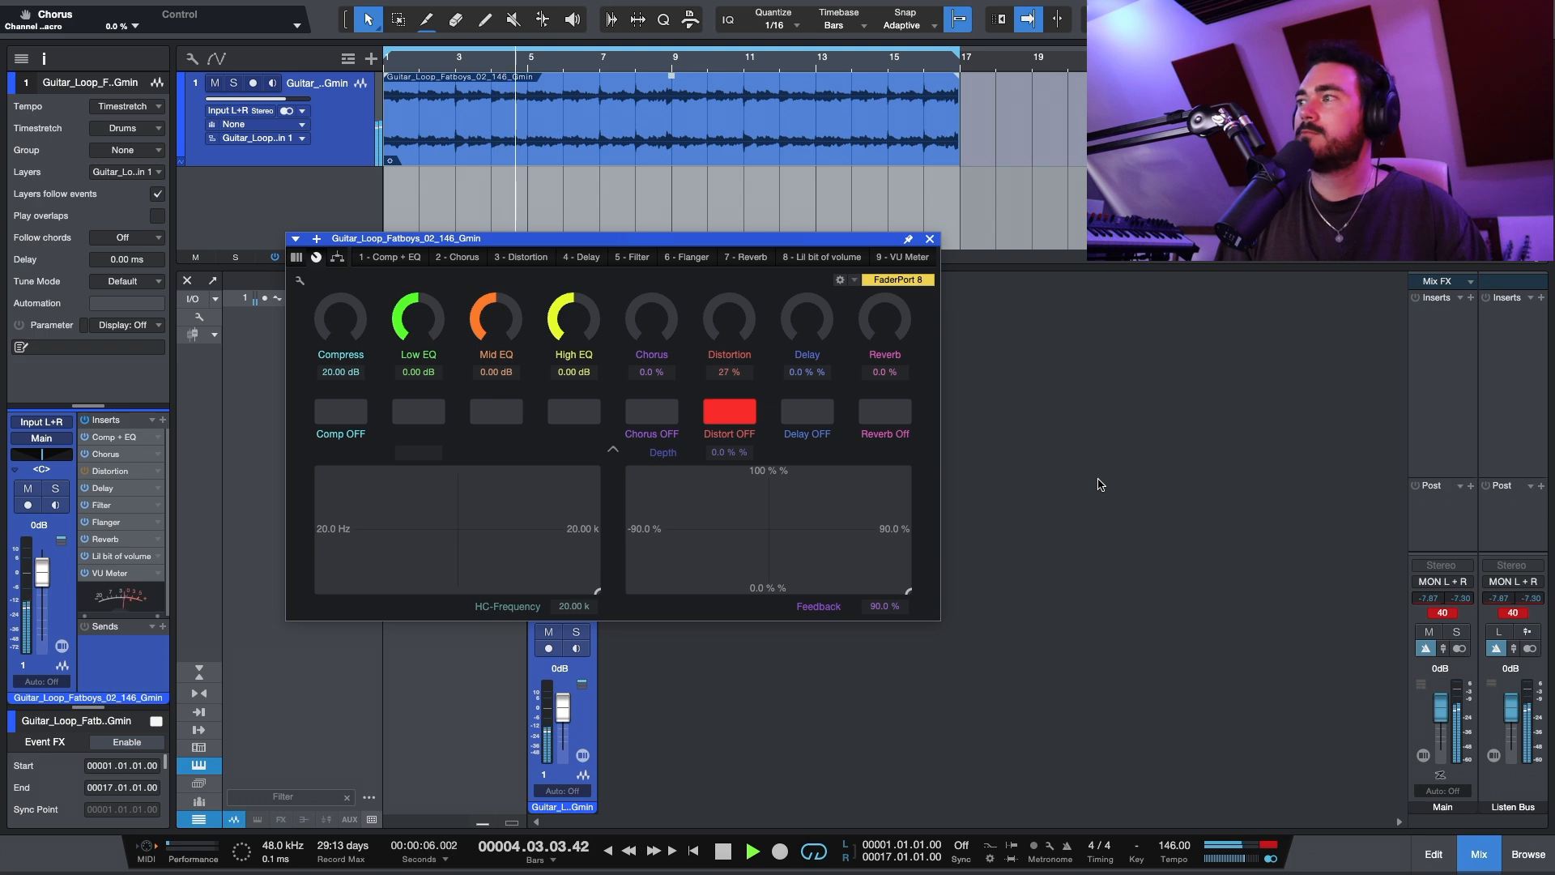
pyautogui.press('space')
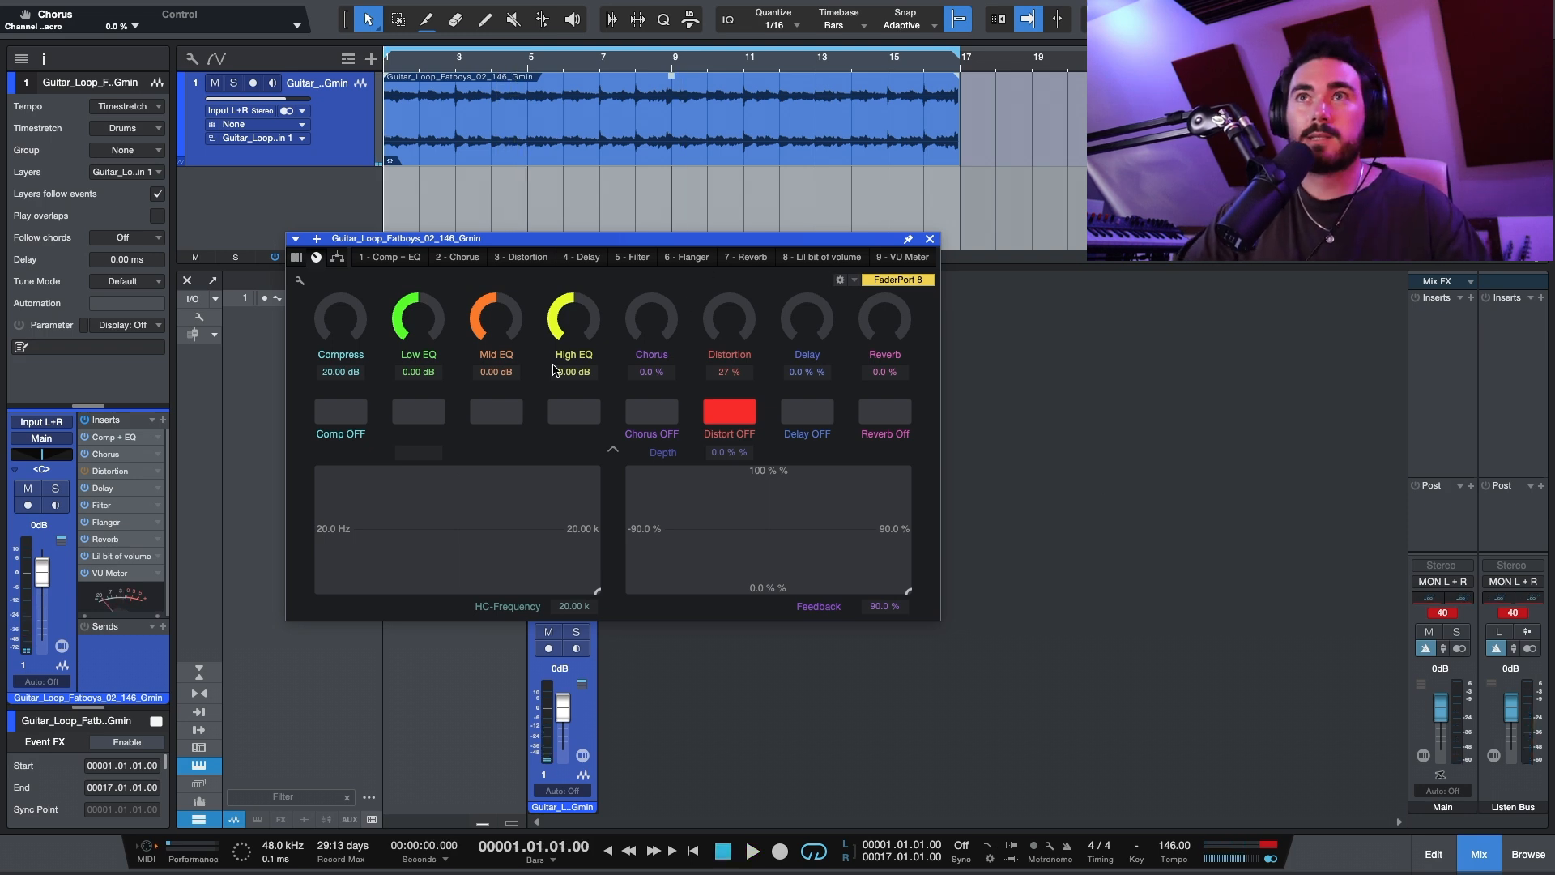
pyautogui.moveTo(661, 246); pyautogui.dragTo(663, 248)
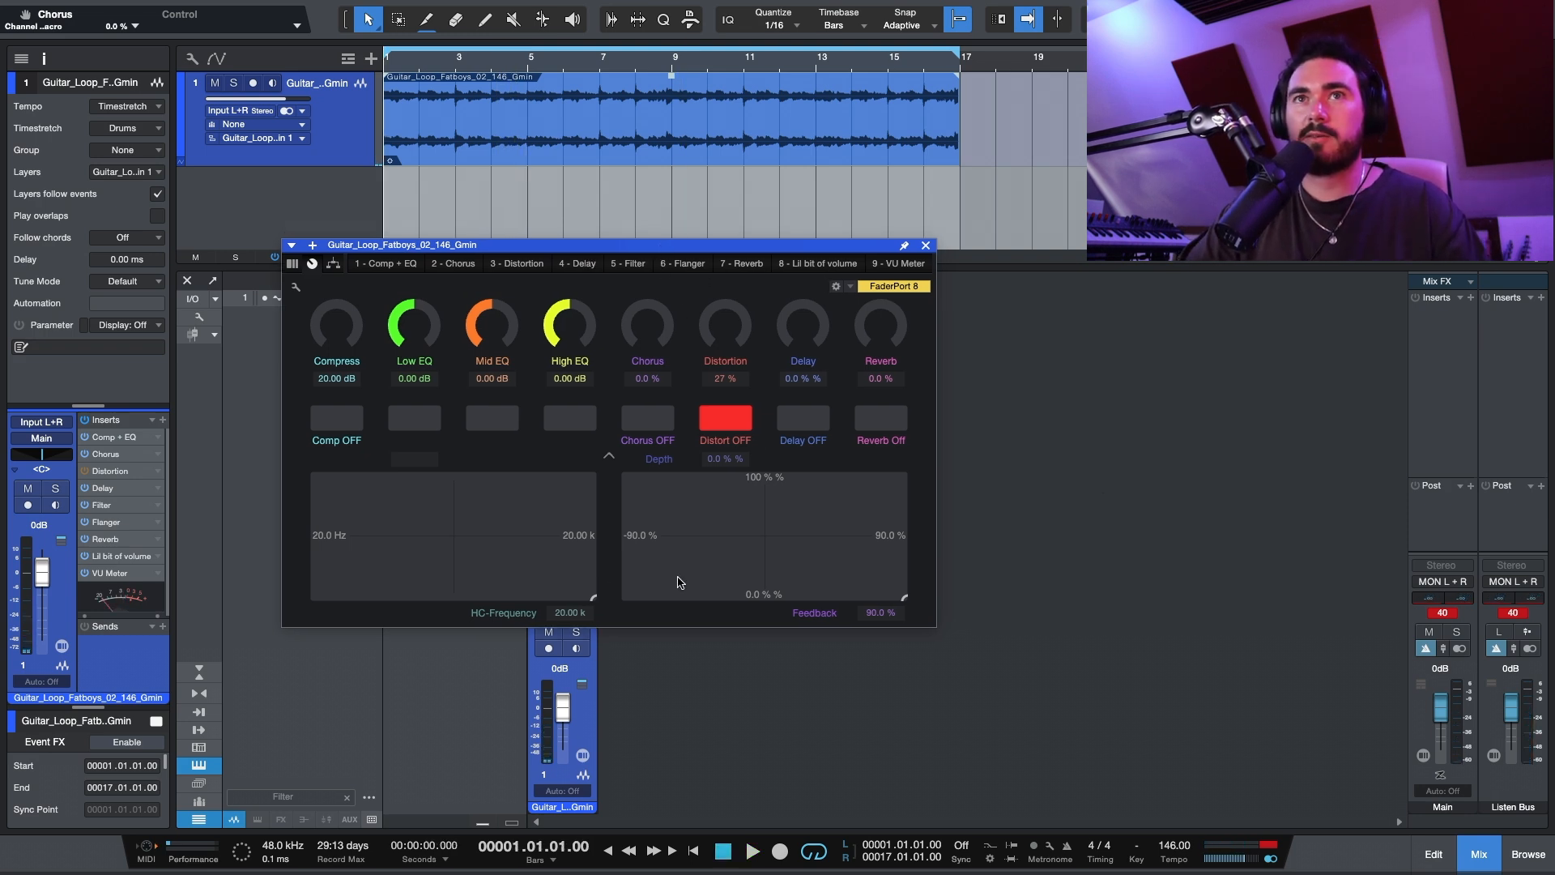
# Step: During playback, sweep the Compress macro to -20.00 dB, bring it back to -8.00 dB and stop the loop
pyautogui.press('space')
pyautogui.moveTo(328, 326); pyautogui.dragTo(351, 228)
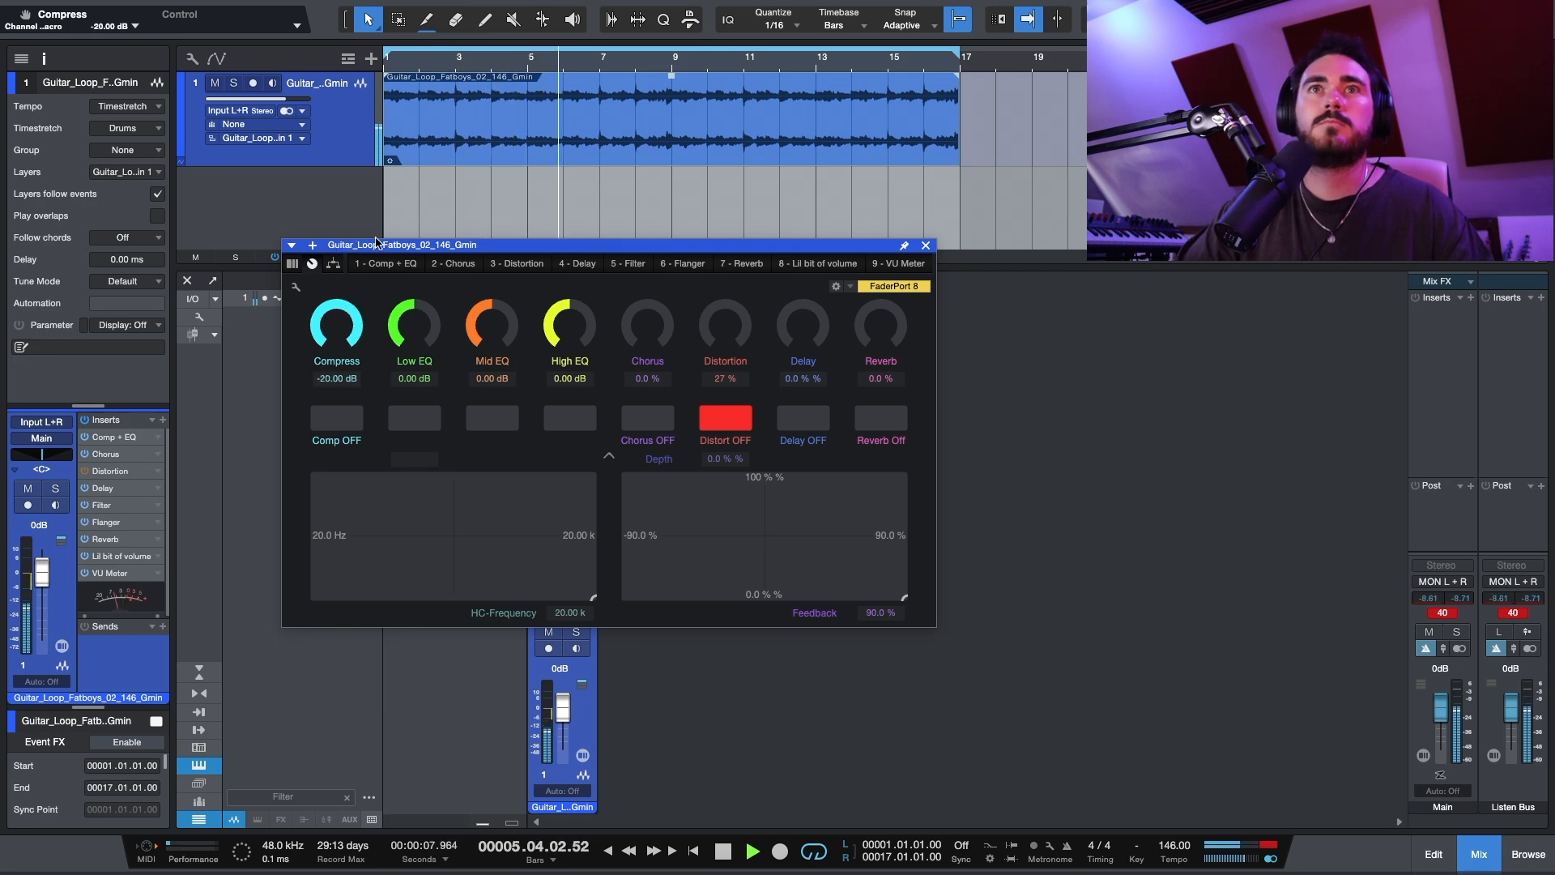
pyautogui.moveTo(323, 317); pyautogui.dragTo(323, 342)
pyautogui.press('space')
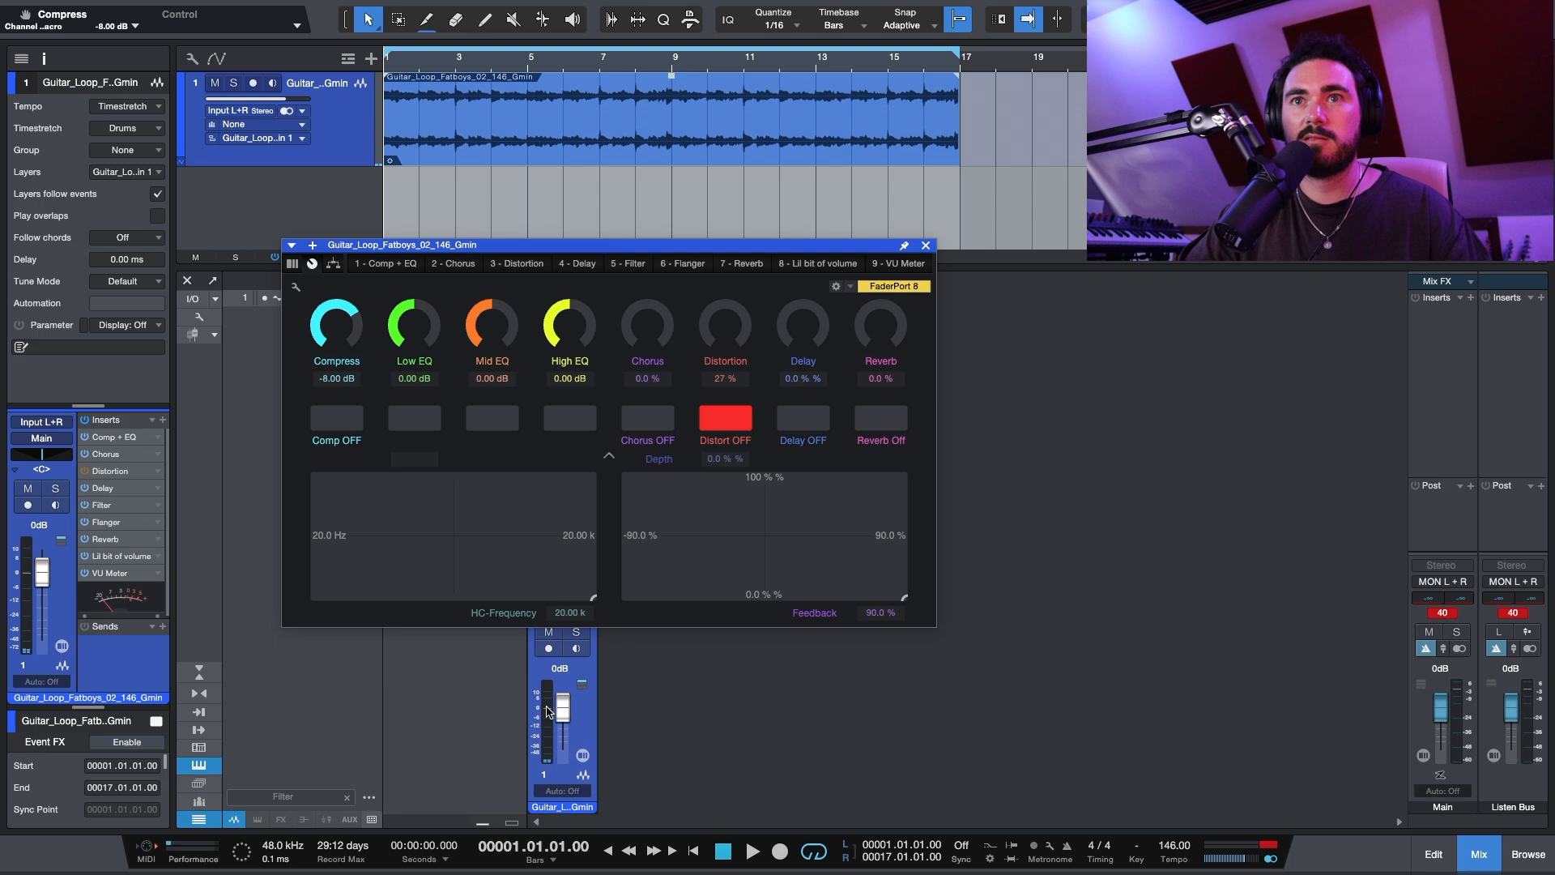
# Step: During playback, set Compress to -6.60 dB, Low EQ to -3.04 dB, Mid EQ to 1.32 dB and High EQ to -0.48 dB
pyautogui.press('space')
pyautogui.moveTo(364, 350); pyautogui.dragTo(441, 238)
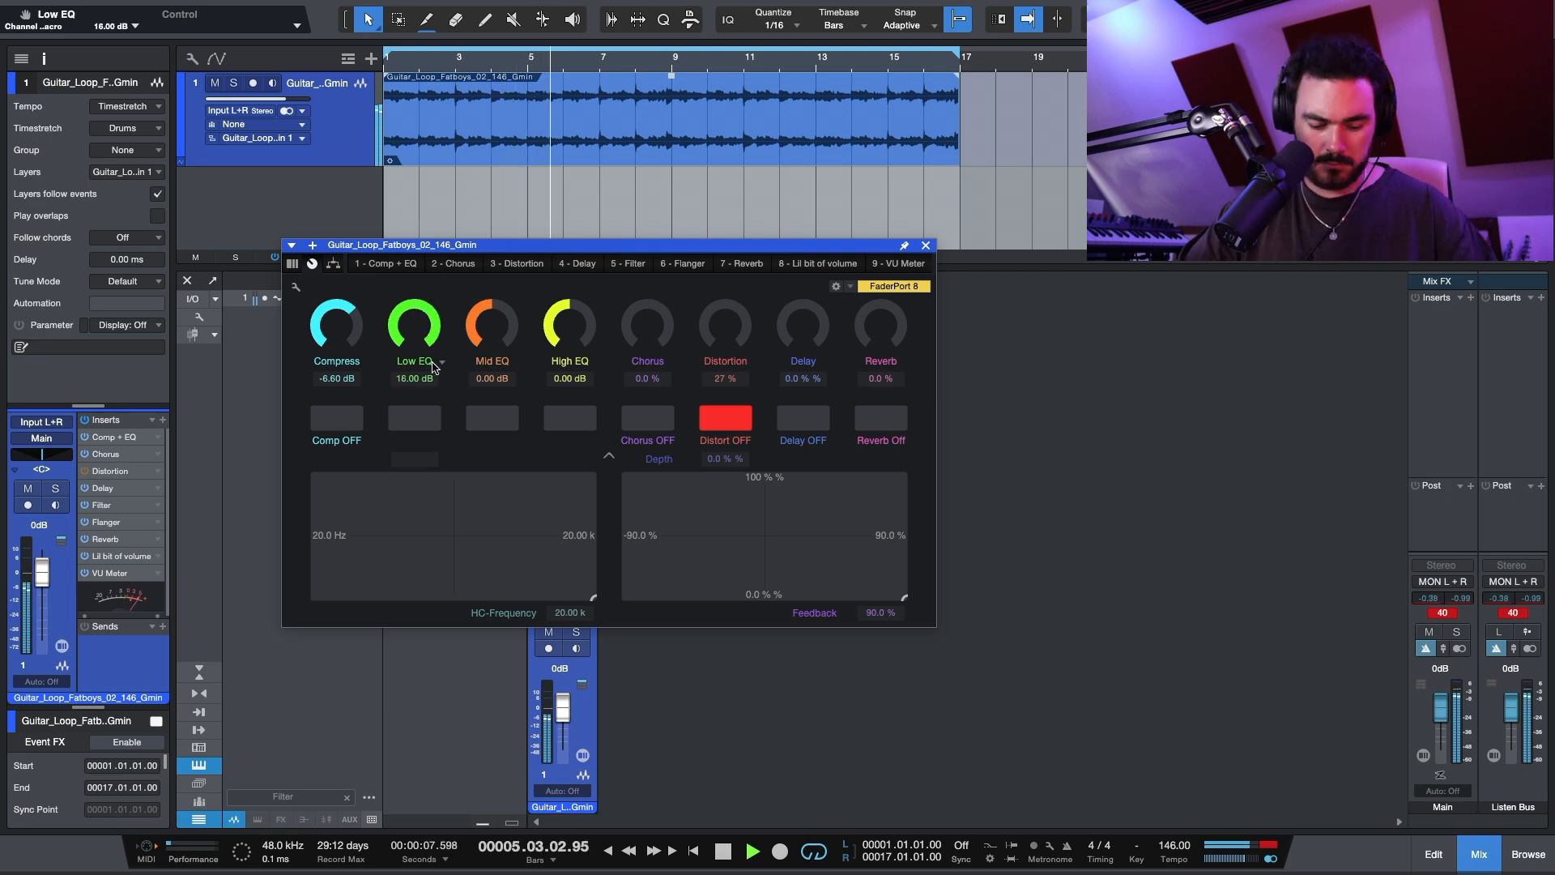
pyautogui.moveTo(414, 328); pyautogui.dragTo(411, 420)
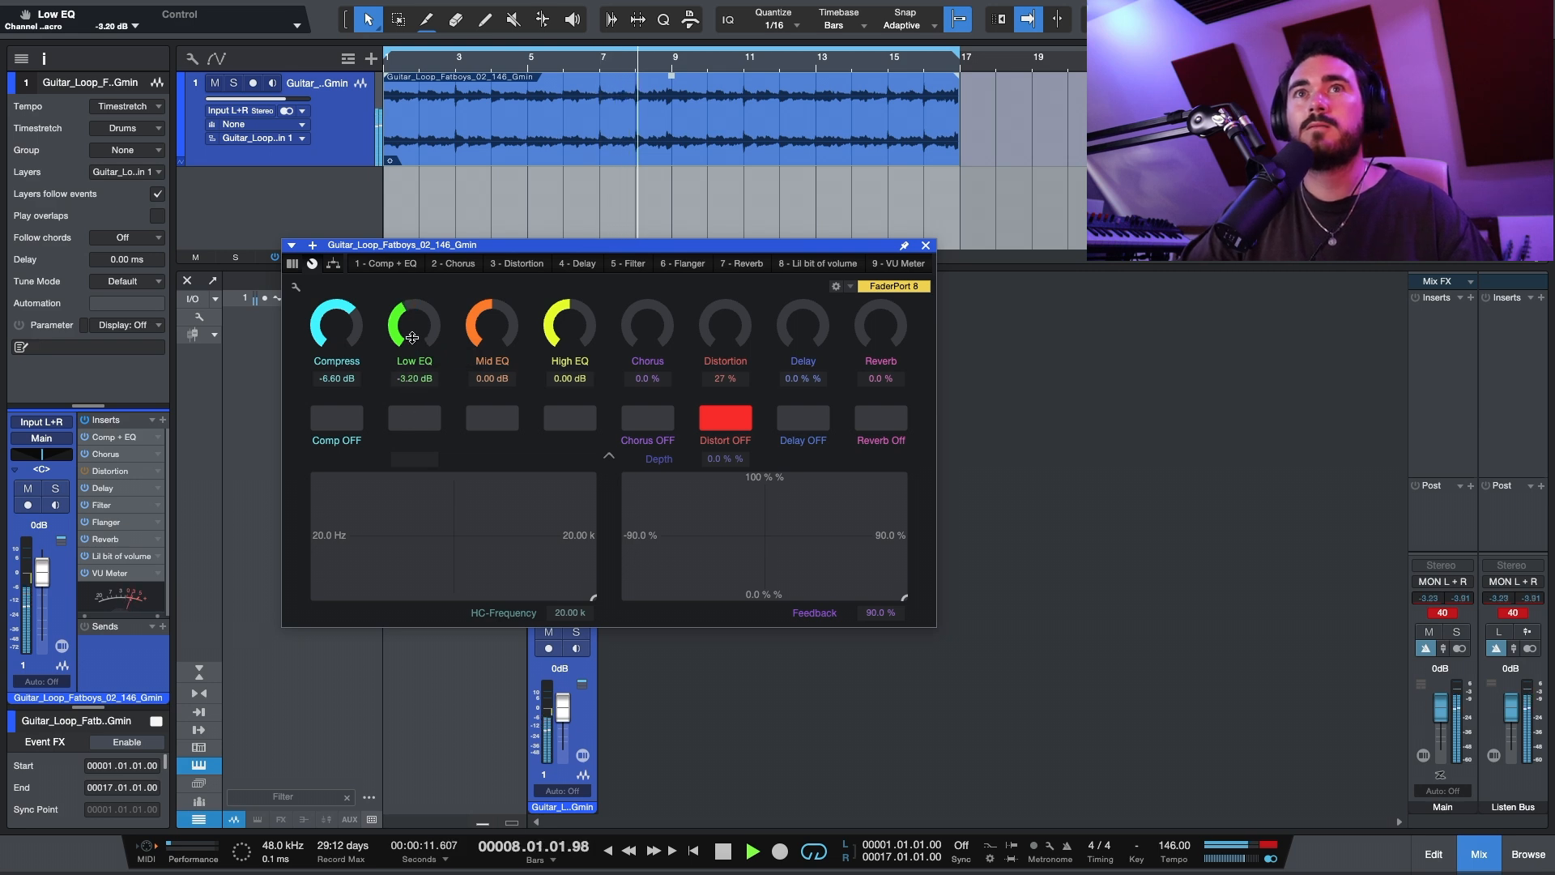
pyautogui.moveTo(482, 323); pyautogui.dragTo(590, 223)
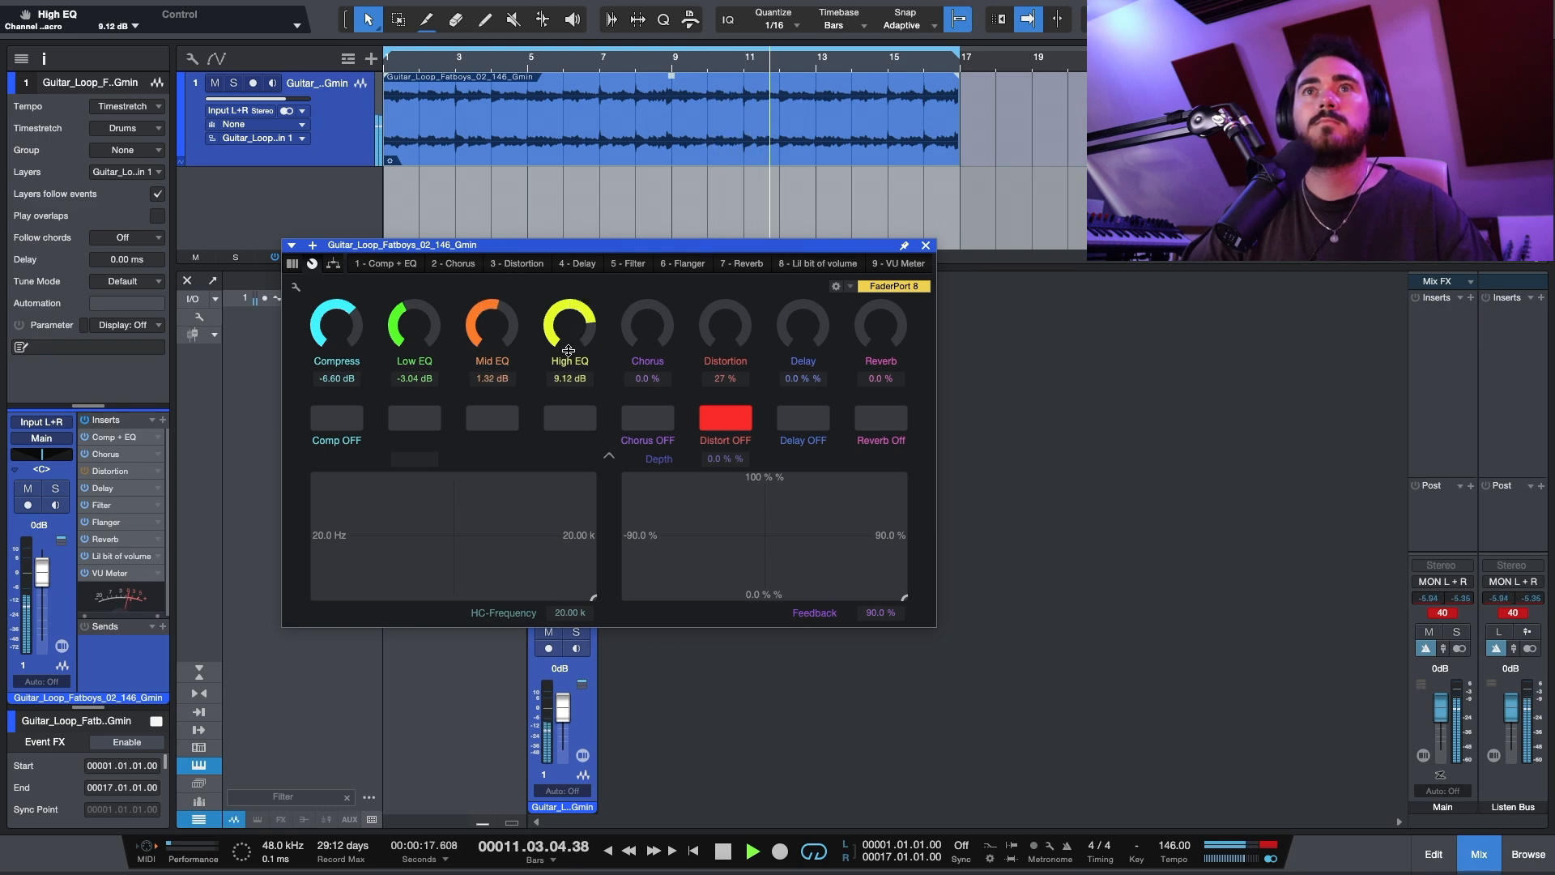
pyautogui.moveTo(559, 316); pyautogui.dragTo(500, 325)
# Step: Set the Chorus macro to 53.5 %, Delay to 12.3 % and Reverb to 32.5 %
pyautogui.moveTo(647, 324); pyautogui.dragTo(661, 246)
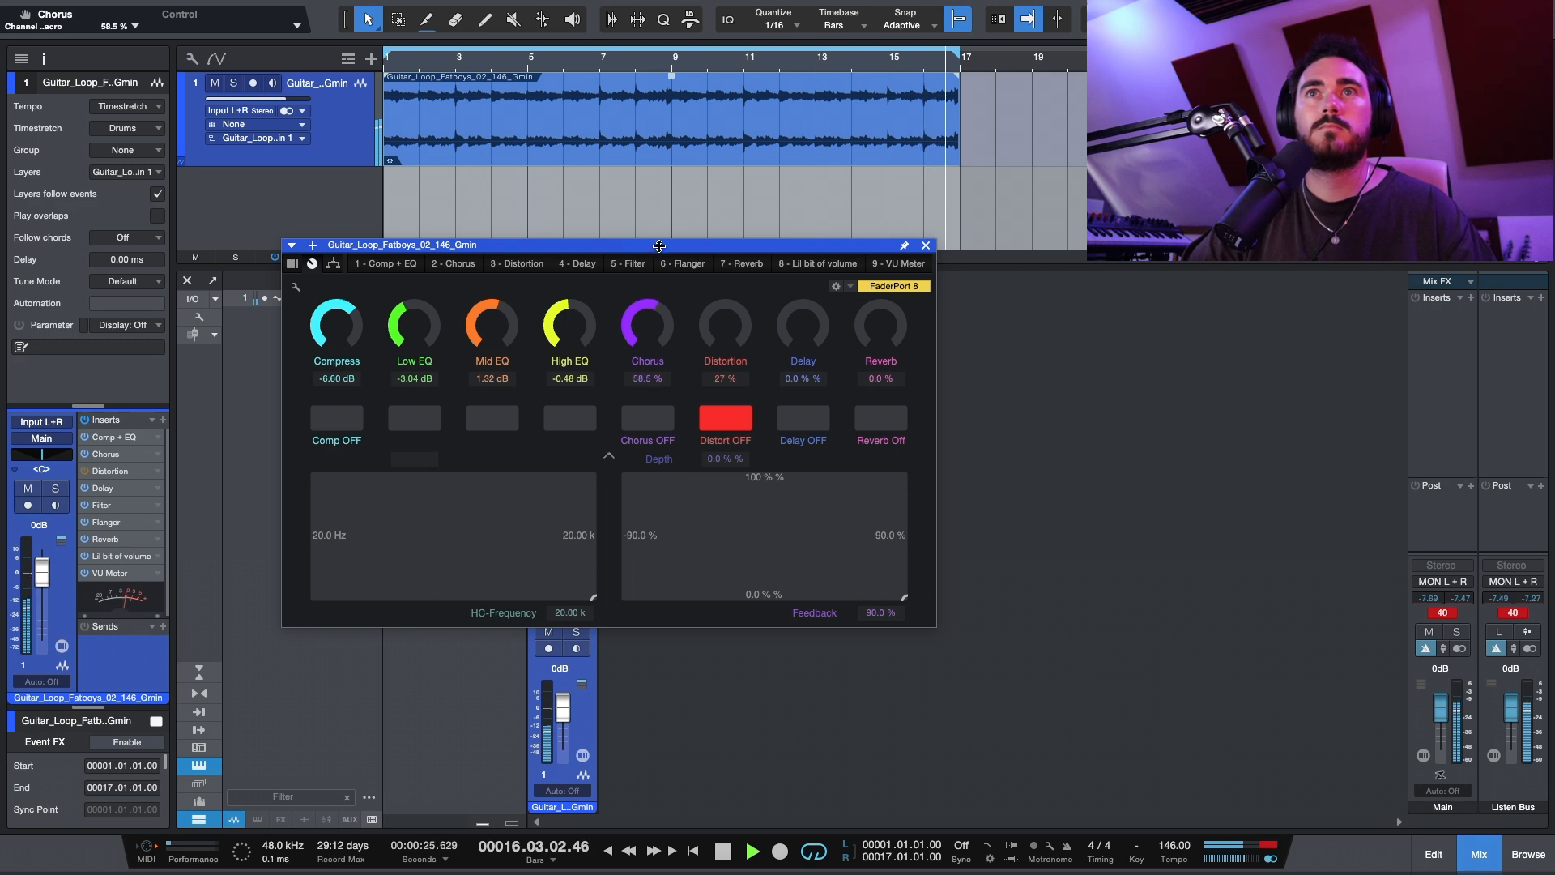
pyautogui.moveTo(658, 328); pyautogui.dragTo(656, 337)
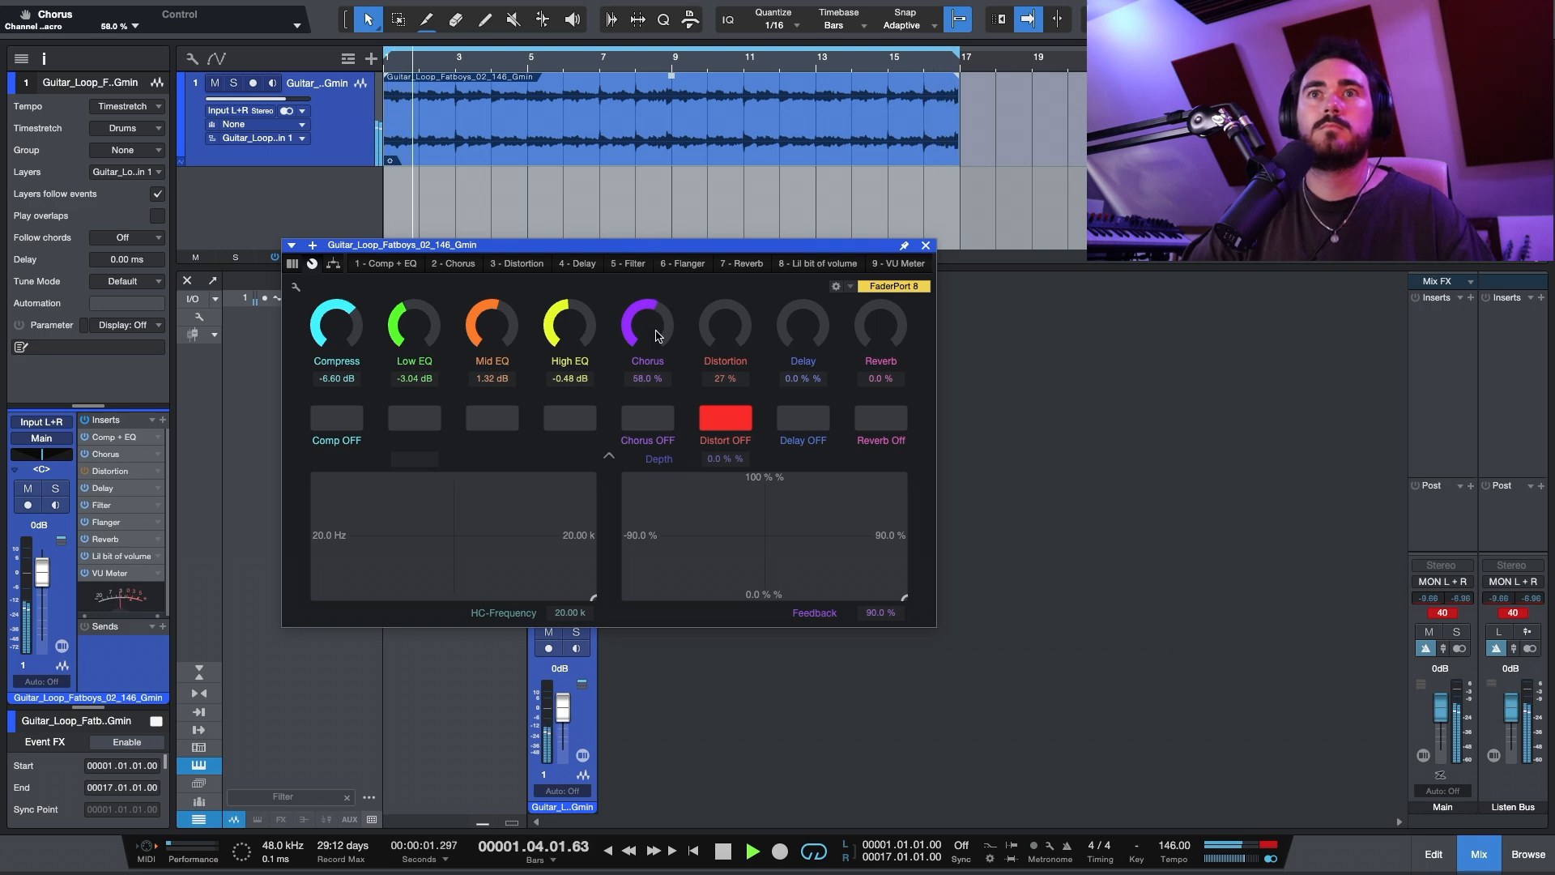
pyautogui.moveTo(813, 323)
pyautogui.mouseDown()
pyautogui.moveTo(843, 158)
pyautogui.moveTo(798, 329)
pyautogui.mouseUp()
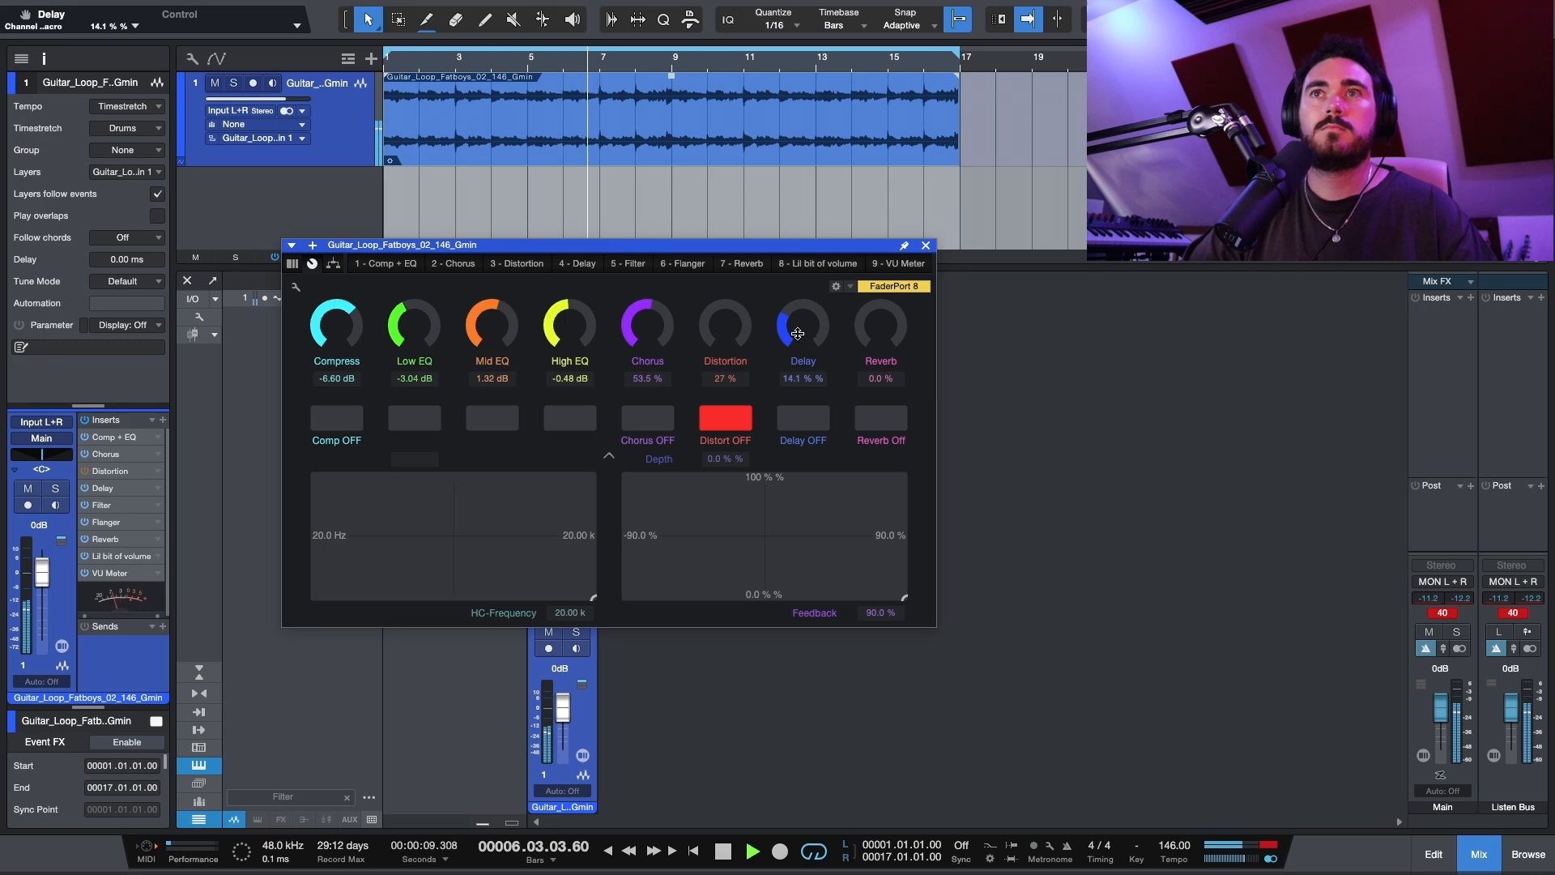
pyautogui.moveTo(791, 329); pyautogui.dragTo(919, 114)
pyautogui.moveTo(894, 328)
pyautogui.mouseDown()
pyautogui.moveTo(878, 341)
pyautogui.moveTo(878, 327)
pyautogui.mouseUp()
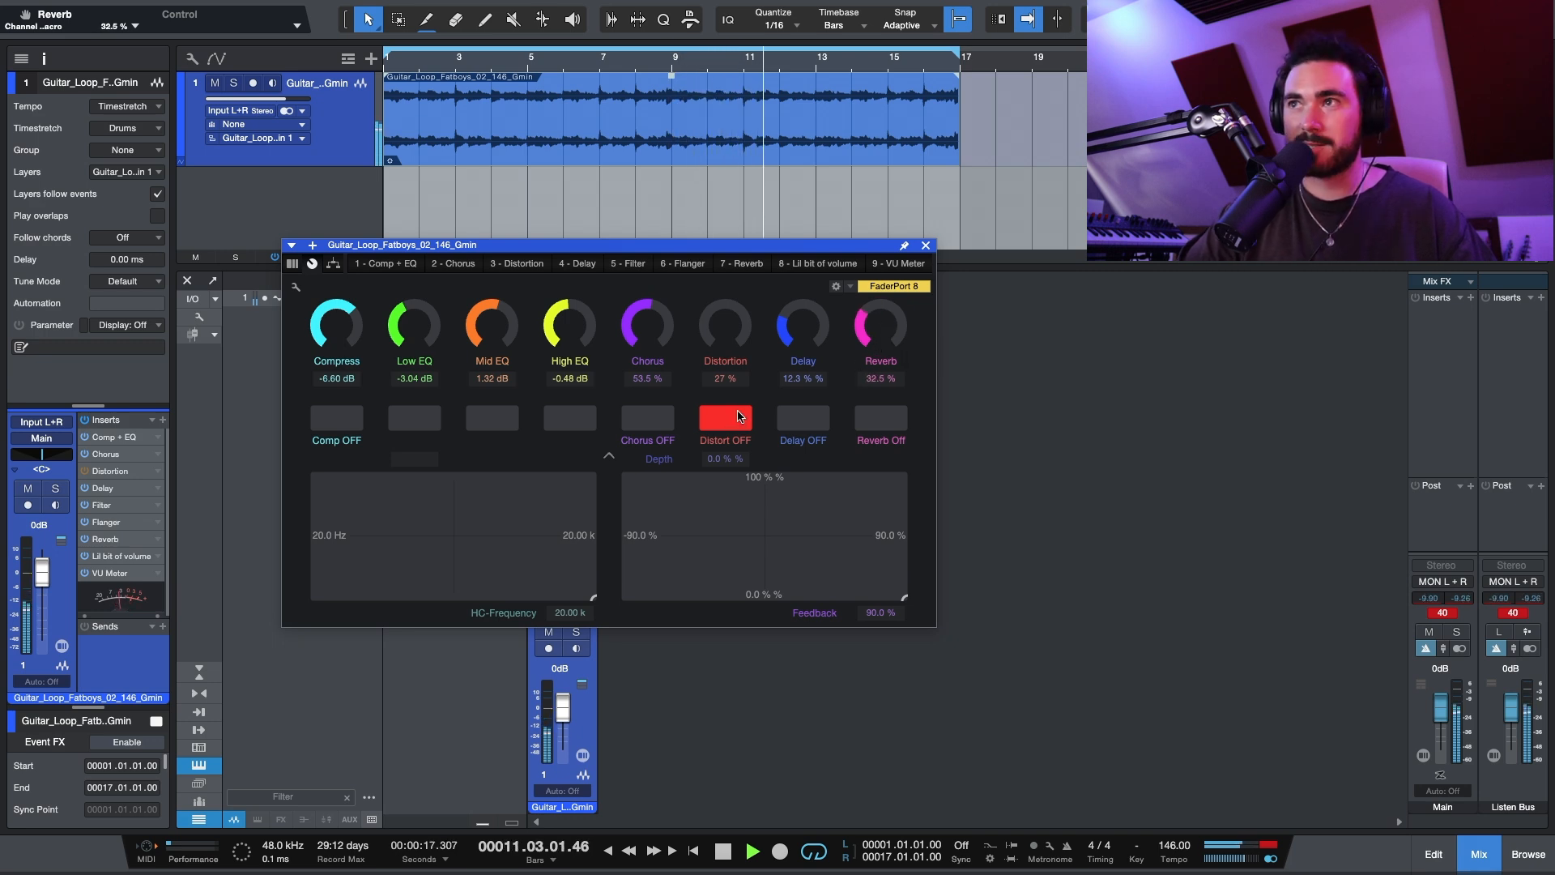
# Step: Audition the distortion at 49 %, switch it off again and return its amount to 27 %
pyautogui.click(738, 413)
pyautogui.moveTo(734, 324); pyautogui.dragTo(742, 266)
pyautogui.moveTo(726, 335); pyautogui.dragTo(725, 346)
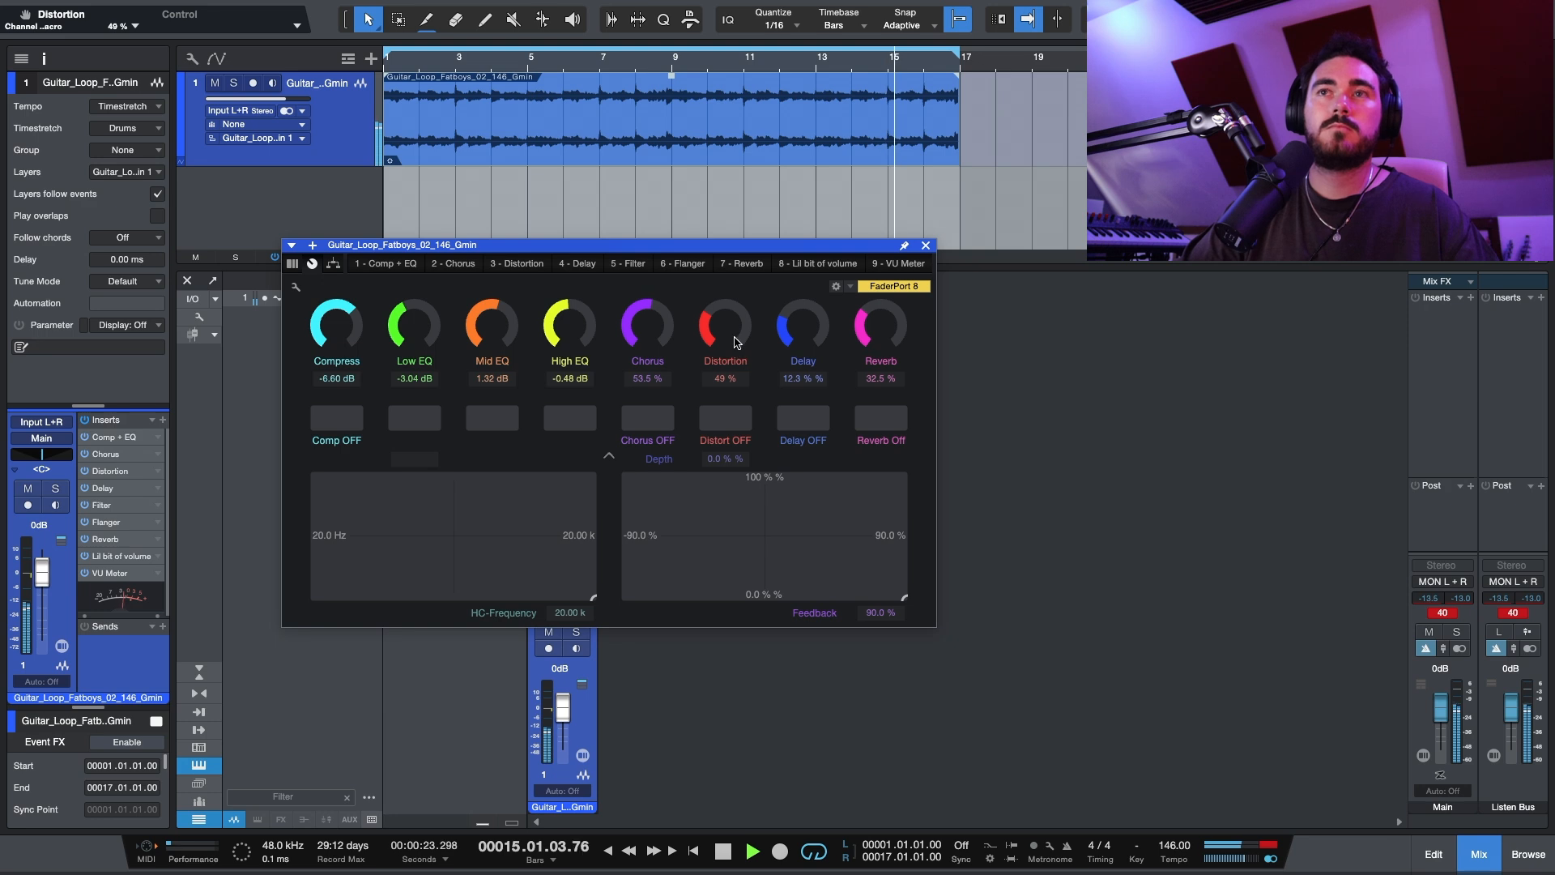
pyautogui.click(731, 419)
pyautogui.moveTo(738, 342); pyautogui.dragTo(712, 401)
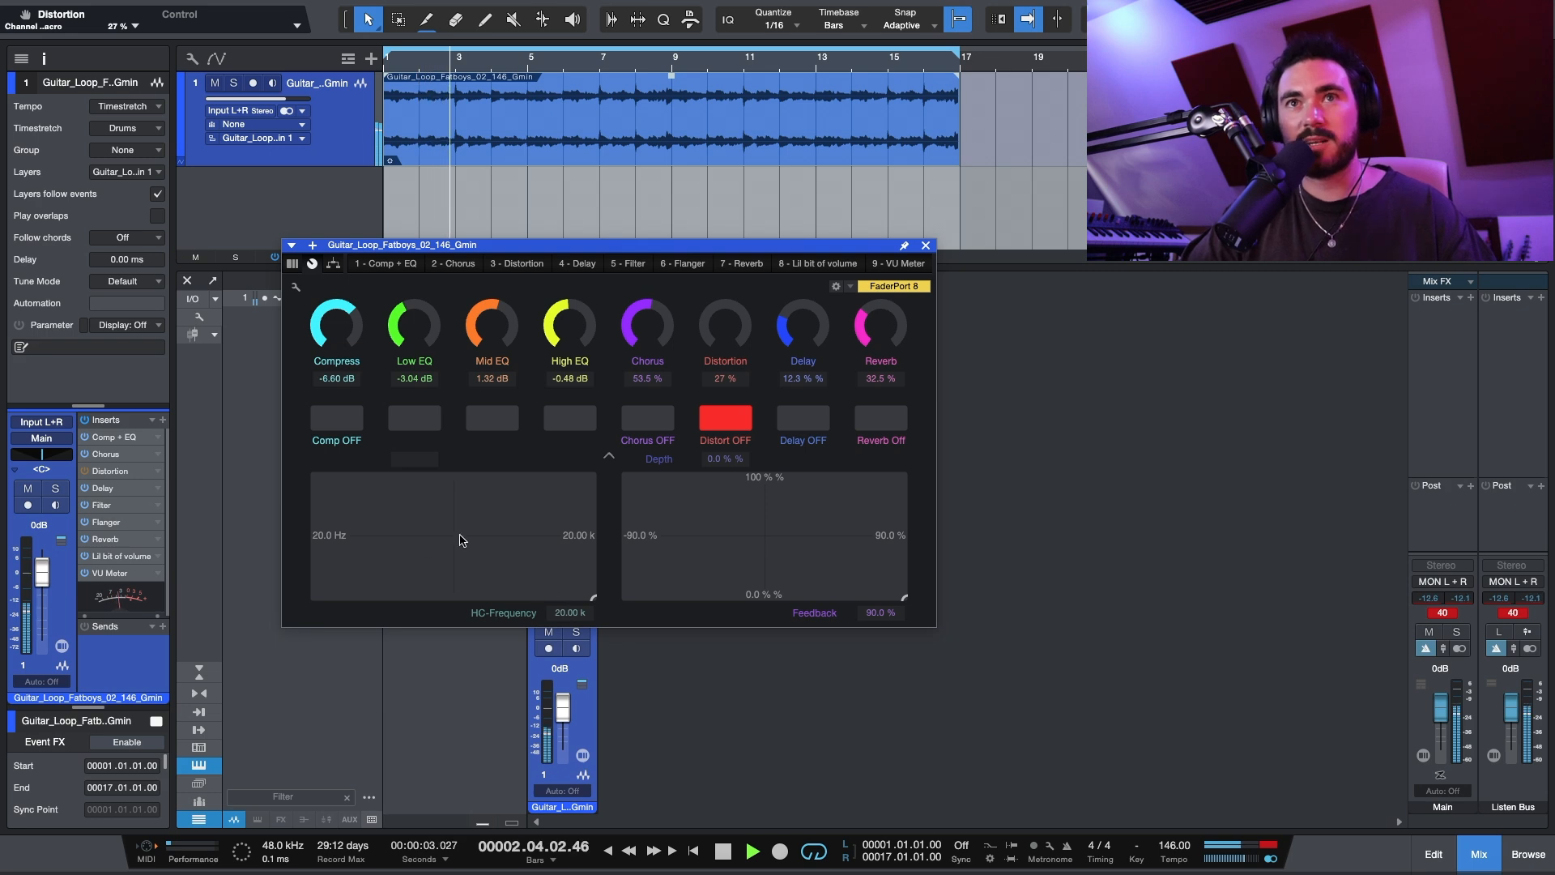
# Step: Sweep the XY pads, bringing HC-Frequency to 208 Hz, flanger Depth to 100 % and Feedback to its minimum
pyautogui.moveTo(592, 597); pyautogui.dragTo(425, 531)
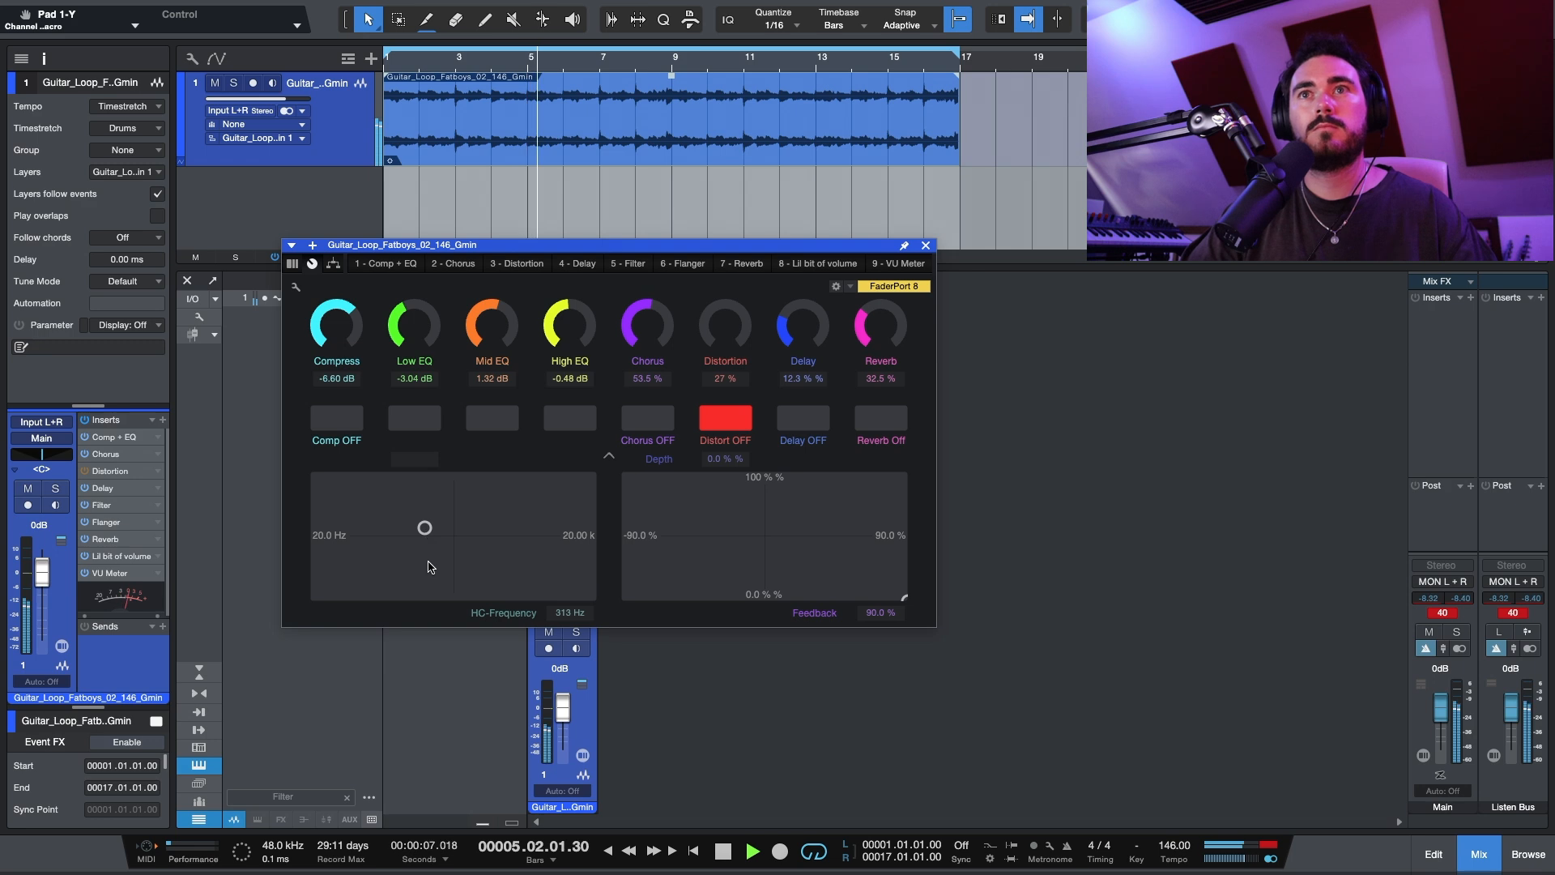
pyautogui.moveTo(844, 600); pyautogui.dragTo(860, 458)
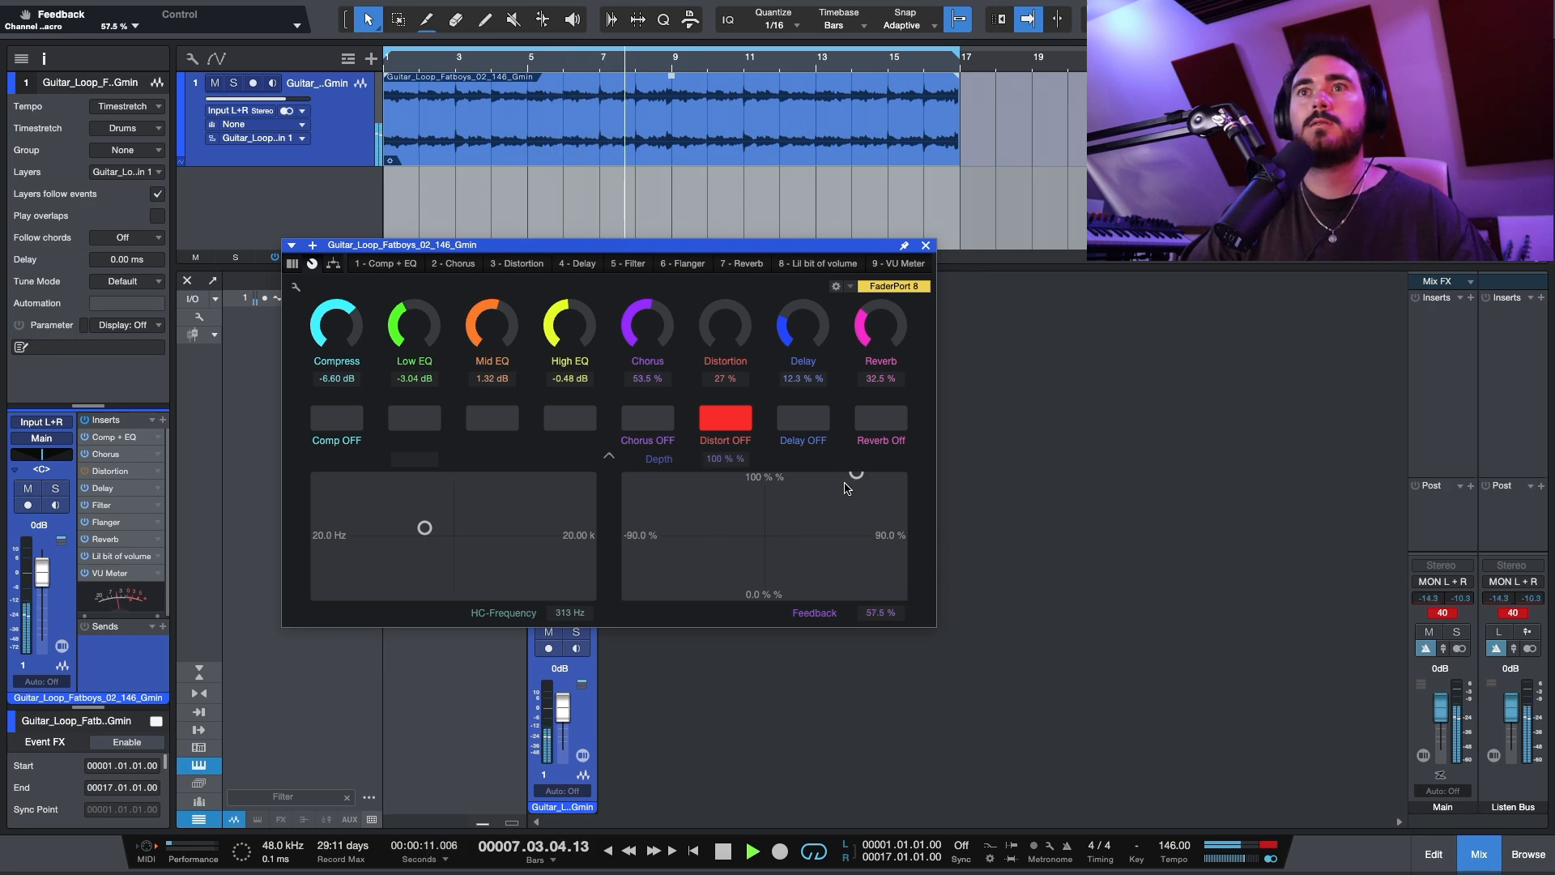
pyautogui.moveTo(568, 523); pyautogui.dragTo(595, 598)
pyautogui.click(832, 520)
pyautogui.moveTo(833, 519); pyautogui.dragTo(592, 459)
pyautogui.moveTo(594, 598); pyautogui.dragTo(408, 522)
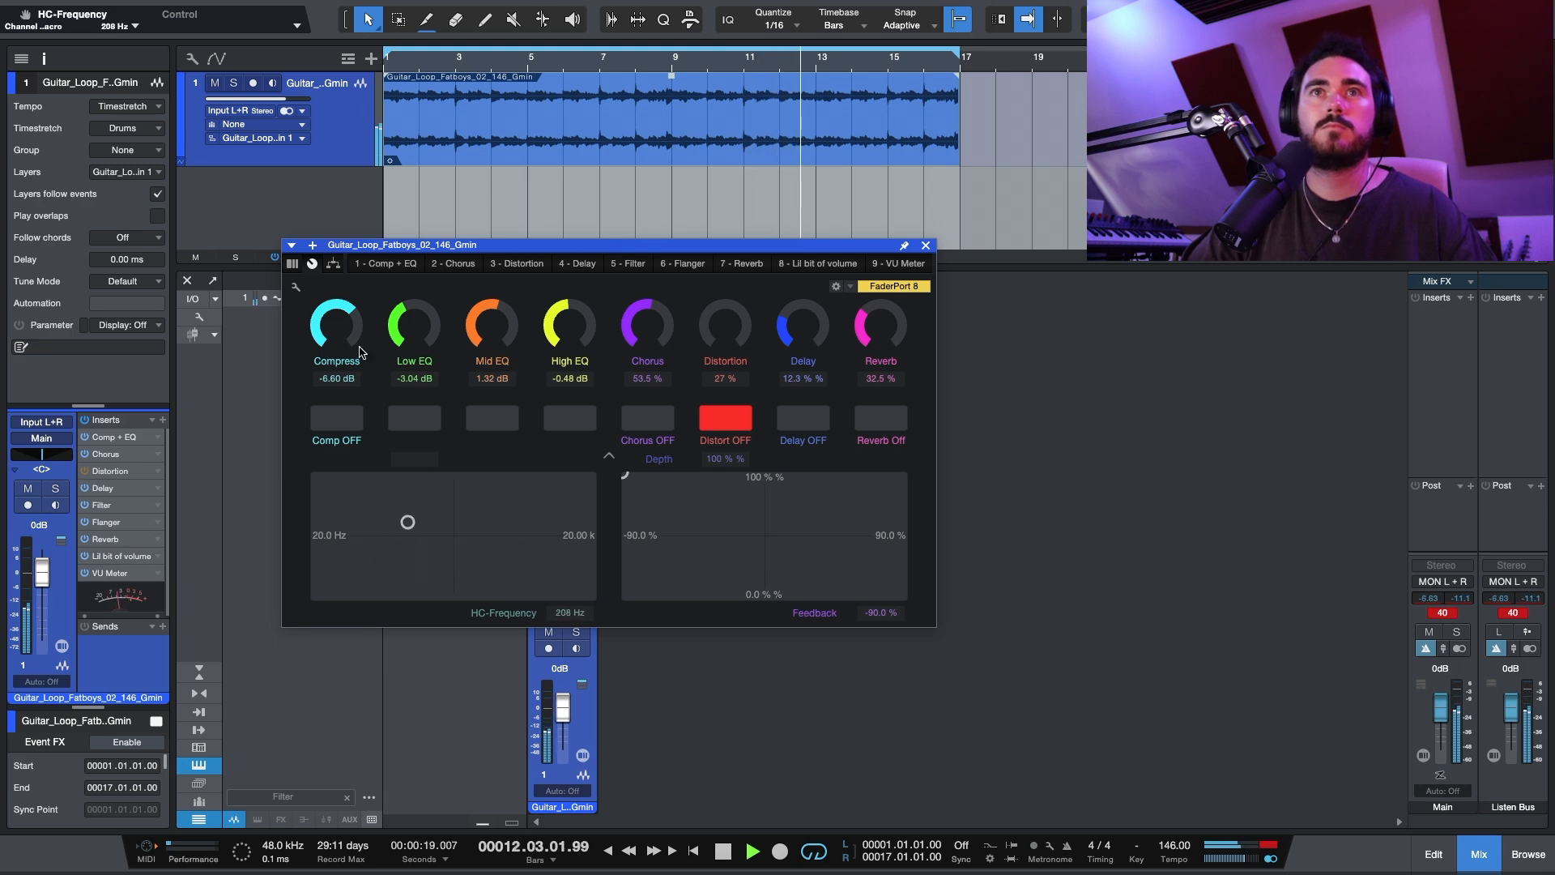
# Step: Raise the Chorus macro to 100 %, switch the distortion on and readjust the Distortion and Delay amounts
pyautogui.moveTo(495, 328); pyautogui.dragTo(649, 271)
pyautogui.click(726, 417)
pyautogui.moveTo(721, 325); pyautogui.dragTo(715, 202)
pyautogui.moveTo(799, 338)
pyautogui.mouseDown()
pyautogui.moveTo(798, 311)
pyautogui.moveTo(798, 324)
pyautogui.moveTo(873, 300)
pyautogui.moveTo(874, 277)
pyautogui.moveTo(798, 336)
pyautogui.mouseUp()
# Step: Set HC-Frequency to 388 Hz on the filter pad, and Depth to 0.0 % with Feedback at 1.0 % on the flanger pad
pyautogui.moveTo(408, 522); pyautogui.dragTo(434, 542)
pyautogui.click(759, 541)
pyautogui.moveTo(759, 541); pyautogui.dragTo(765, 698)
# Step: Set Mid EQ to -1.68 dB, Compress to -14.00 dB, Distortion to 49 %, Reverb to 33.5 % and Delay to 3.5 %
pyautogui.moveTo(487, 342); pyautogui.dragTo(535, 554)
pyautogui.moveTo(340, 336); pyautogui.dragTo(342, 354)
pyautogui.moveTo(727, 327); pyautogui.dragTo(730, 348)
pyautogui.moveTo(871, 338); pyautogui.dragTo(863, 392)
pyautogui.moveTo(799, 331); pyautogui.dragTo(736, 363)
# Step: Reset the High, Mid and Low EQ macros to 0.00 dB and return the filter's HC-Frequency to 20.00 k
pyautogui.keyDown('super'); pyautogui.click(563, 327); pyautogui.keyUp('super')
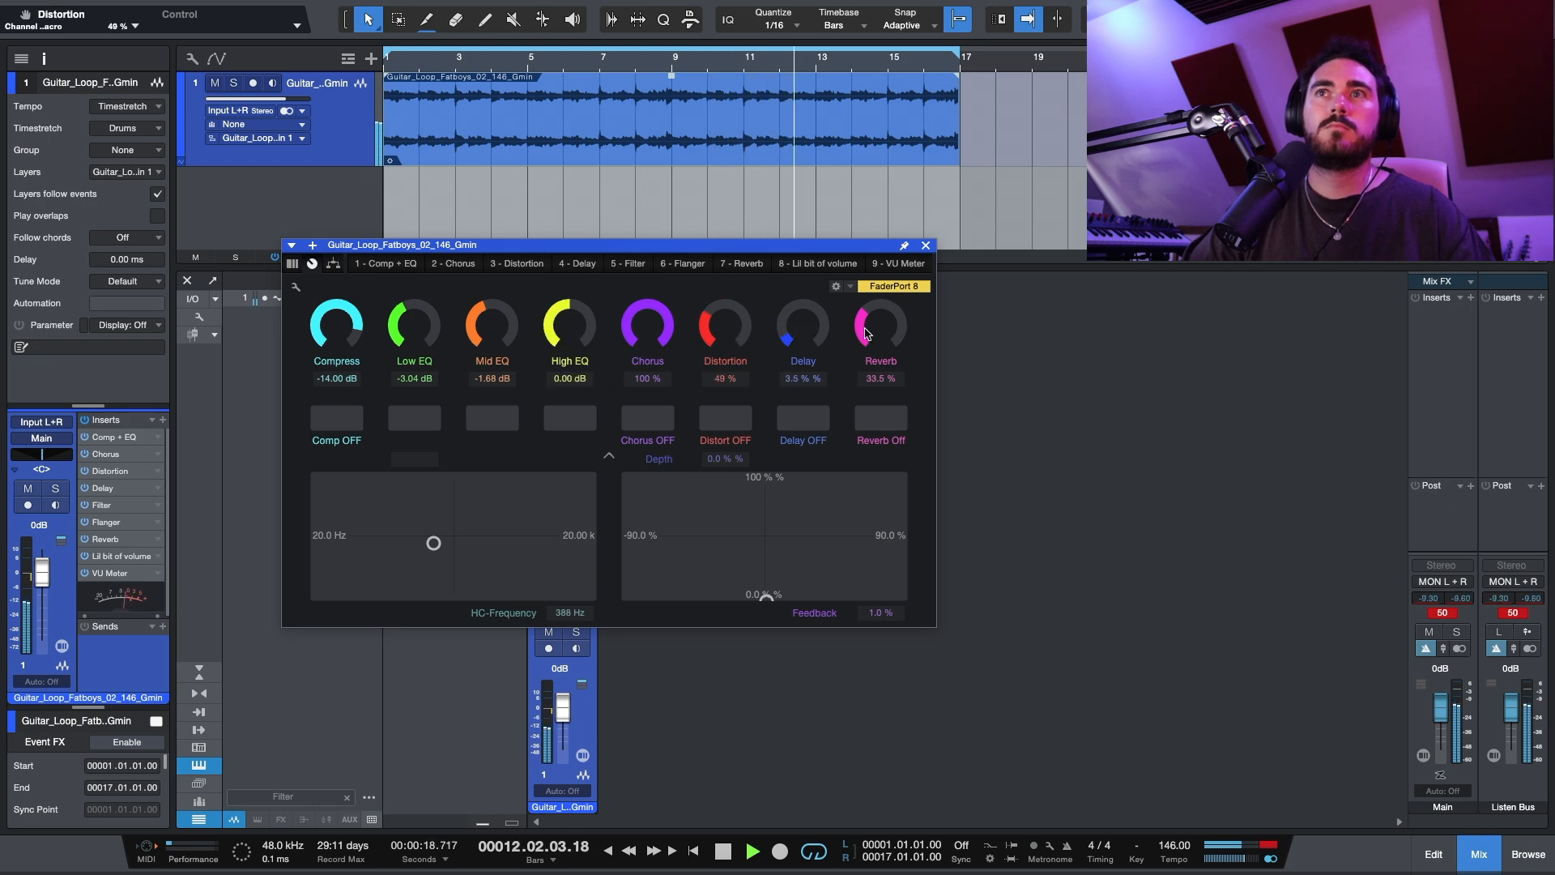
pyautogui.keyDown('super'); pyautogui.click(491, 328); pyautogui.keyUp('super')
pyautogui.keyDown('super'); pyautogui.click(427, 334); pyautogui.keyUp('super')
pyautogui.moveTo(434, 543); pyautogui.dragTo(648, 608)
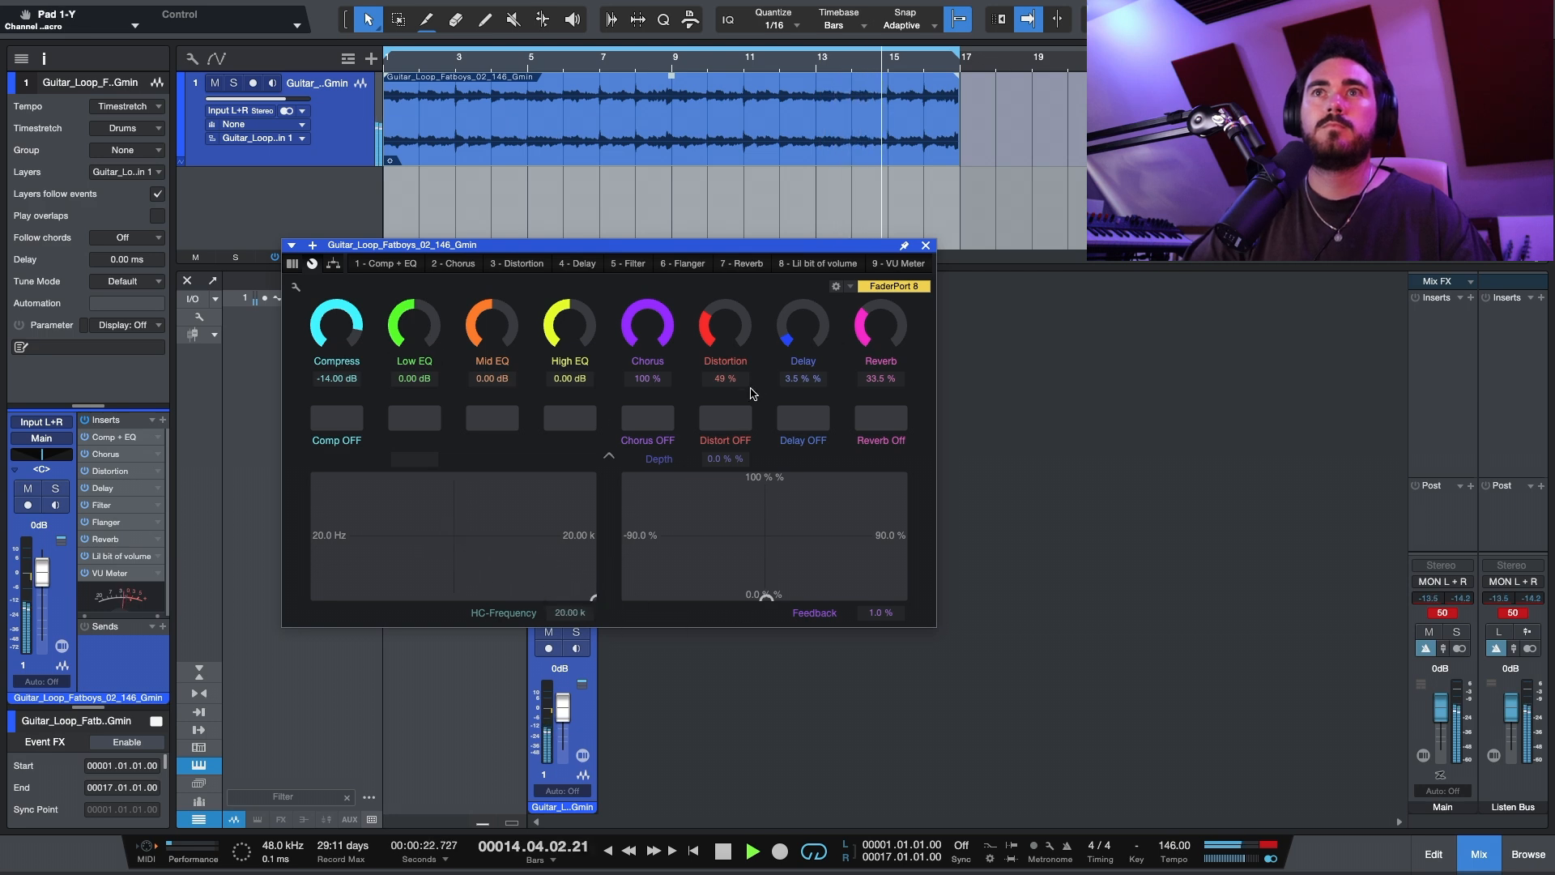
# Step: Switch the distortion off, reset Distortion to 27 % and Delay and Reverb to 0.0 %, and stop playback
pyautogui.click(735, 414)
pyautogui.keyDown('super'); pyautogui.click(726, 331); pyautogui.keyUp('super')
pyautogui.keyDown('super'); pyautogui.click(801, 334); pyautogui.keyUp('super')
pyautogui.keyDown('super'); pyautogui.click(881, 328); pyautogui.keyUp('super')
pyautogui.press('space')
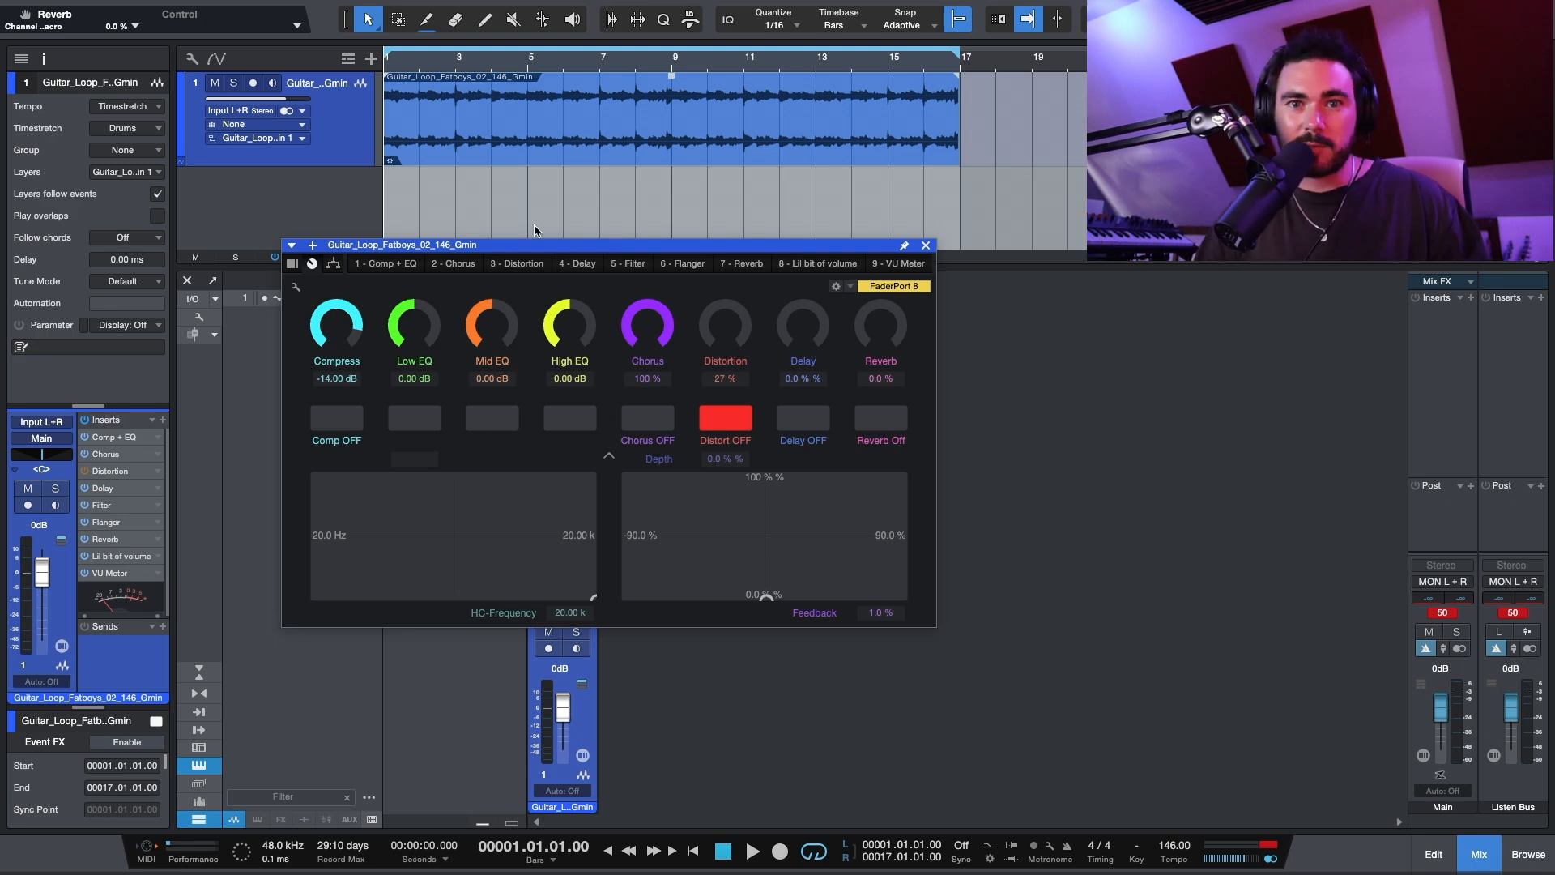
# Step: Inspect the chain's individual insert effects one after another, from Comp + EQ through Reverb to Lil bit of volume
pyautogui.click(114, 438)
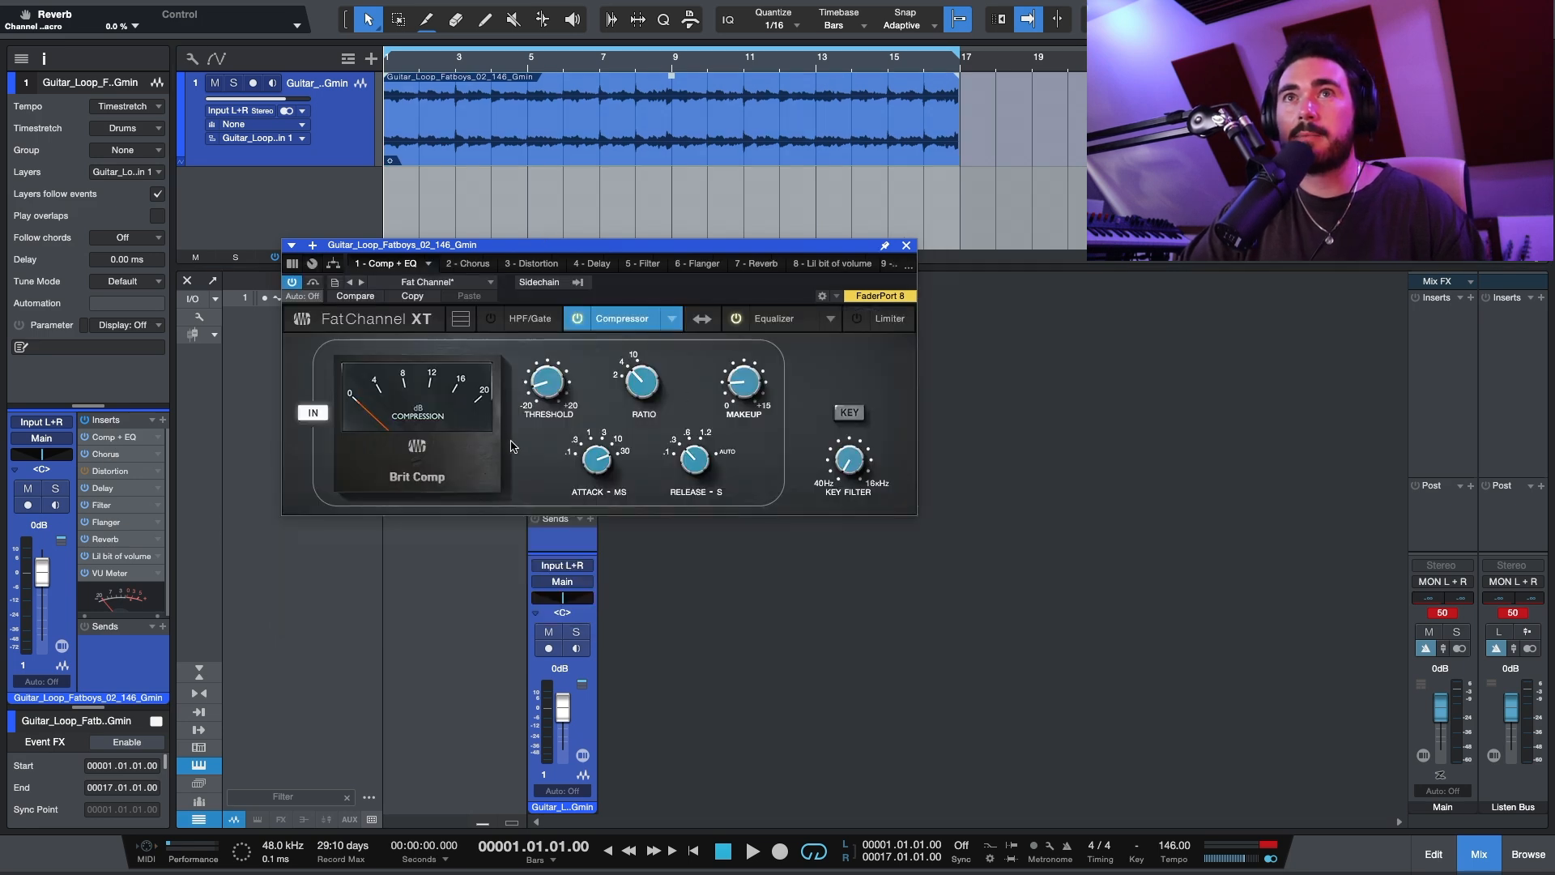
pyautogui.click(101, 456)
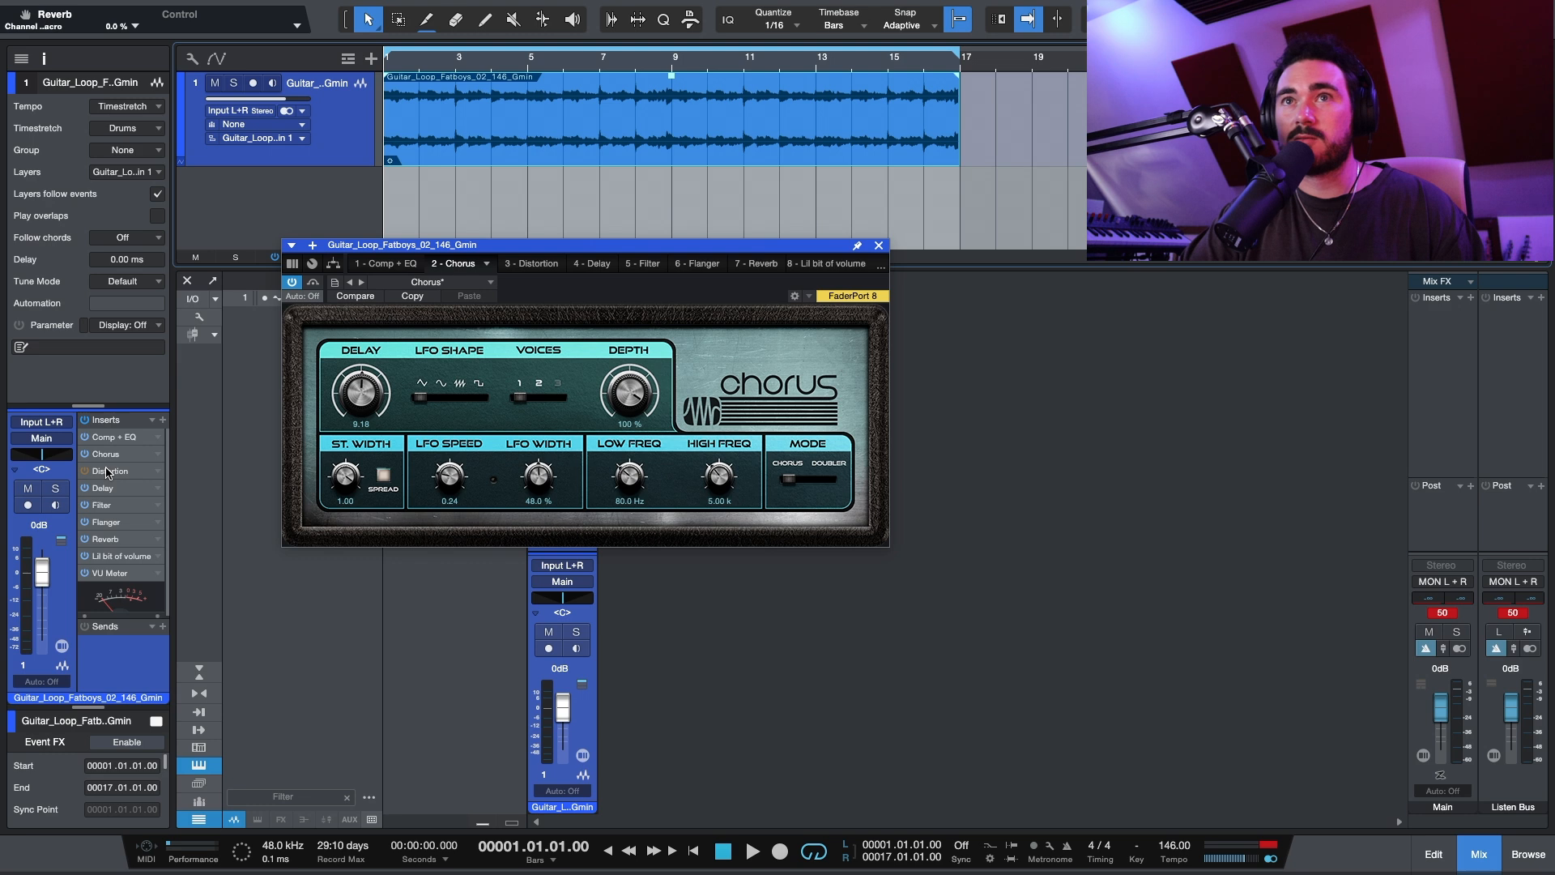
pyautogui.click(108, 471)
pyautogui.click(114, 489)
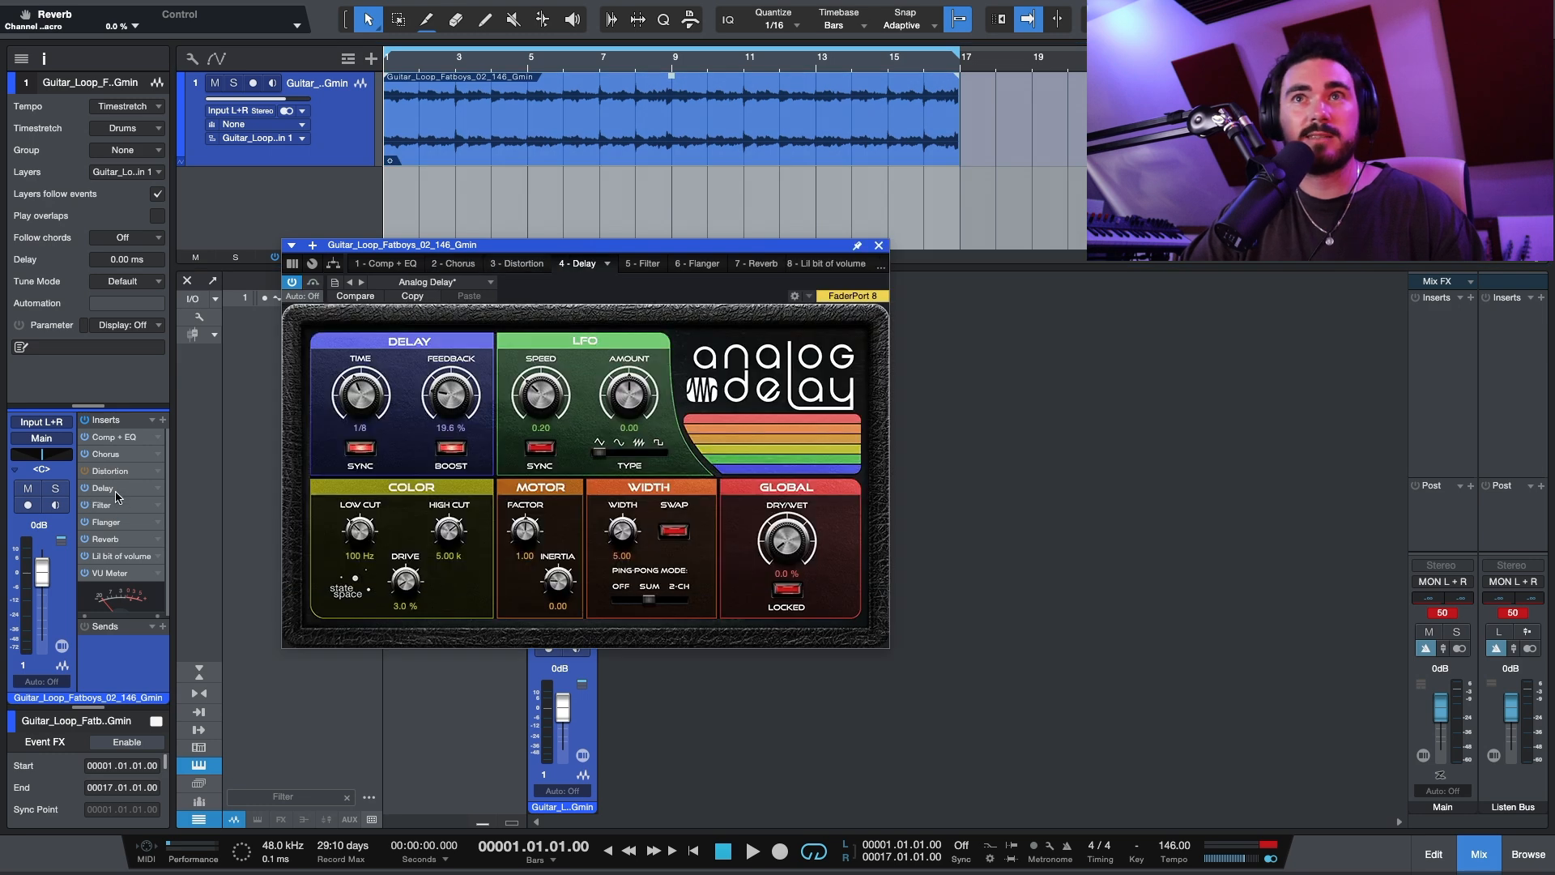
pyautogui.click(106, 506)
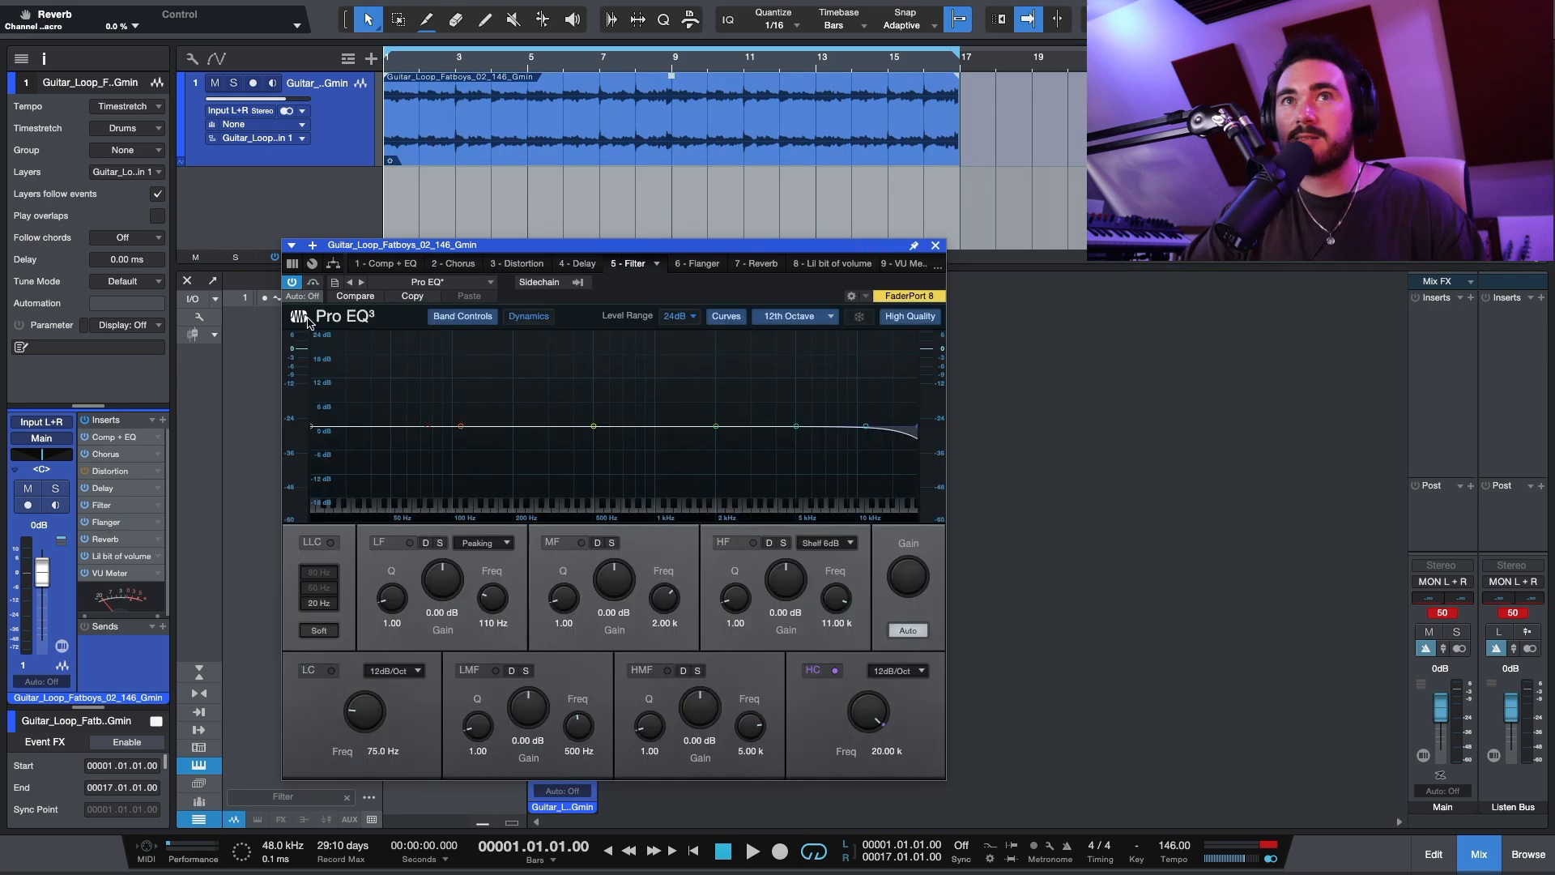
pyautogui.click(106, 523)
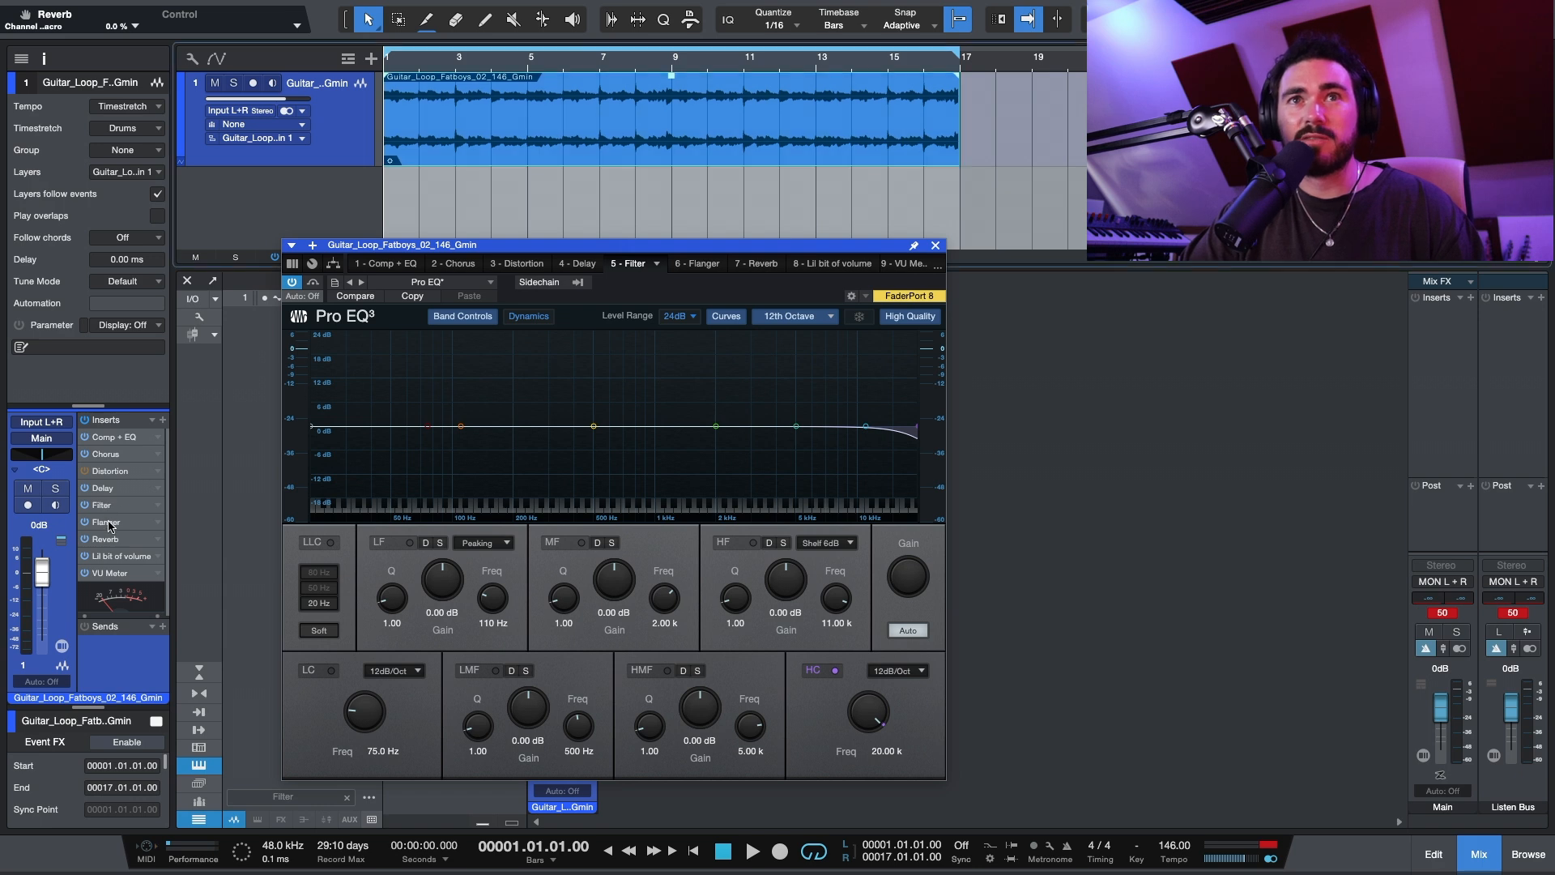
pyautogui.click(107, 540)
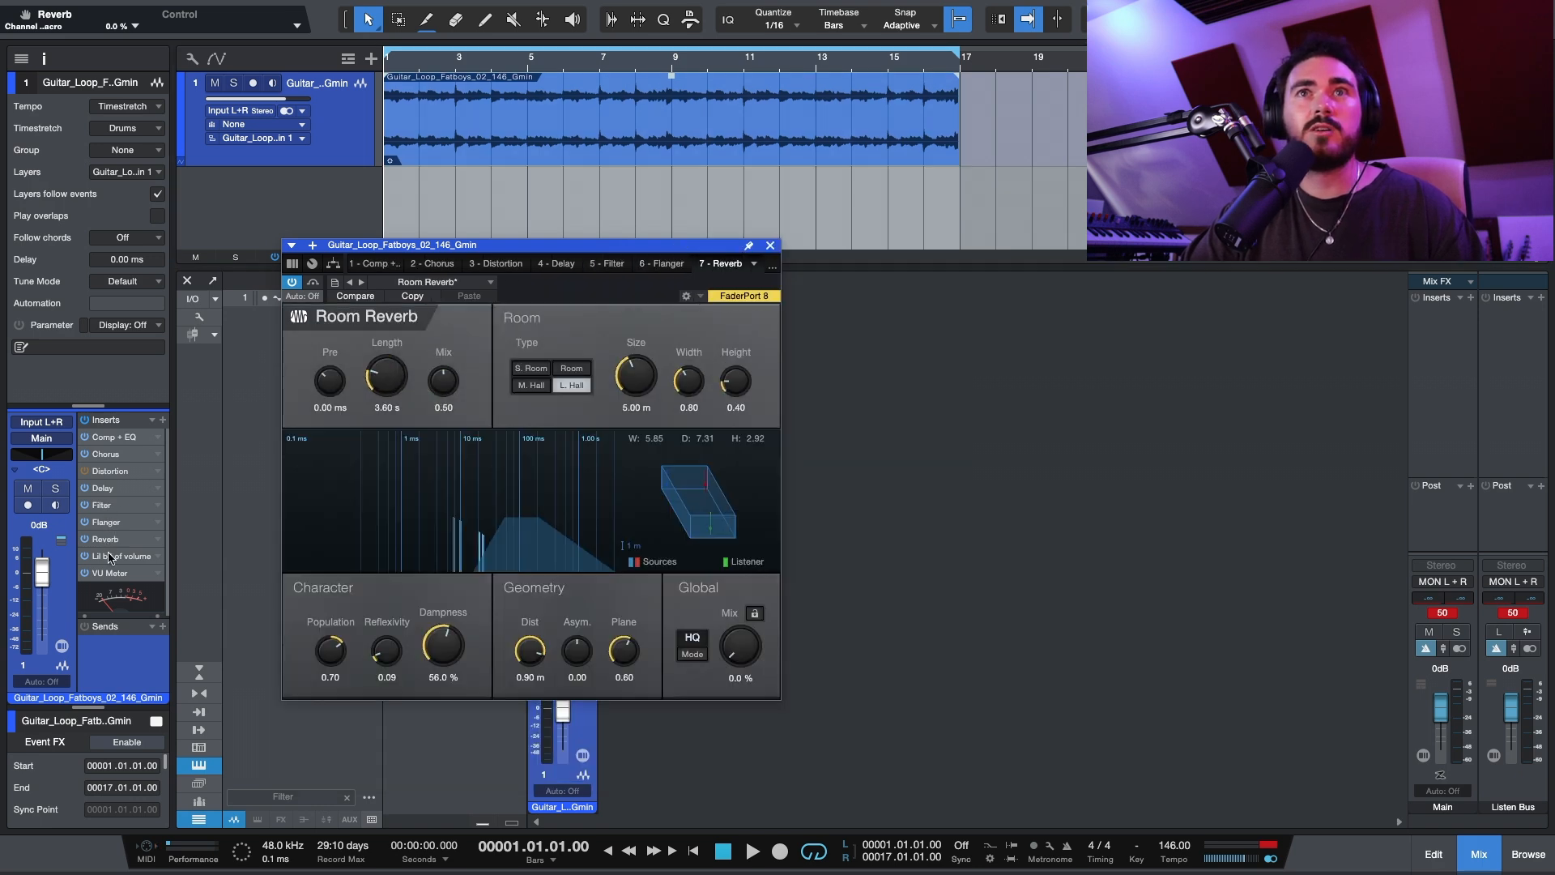
pyautogui.click(111, 556)
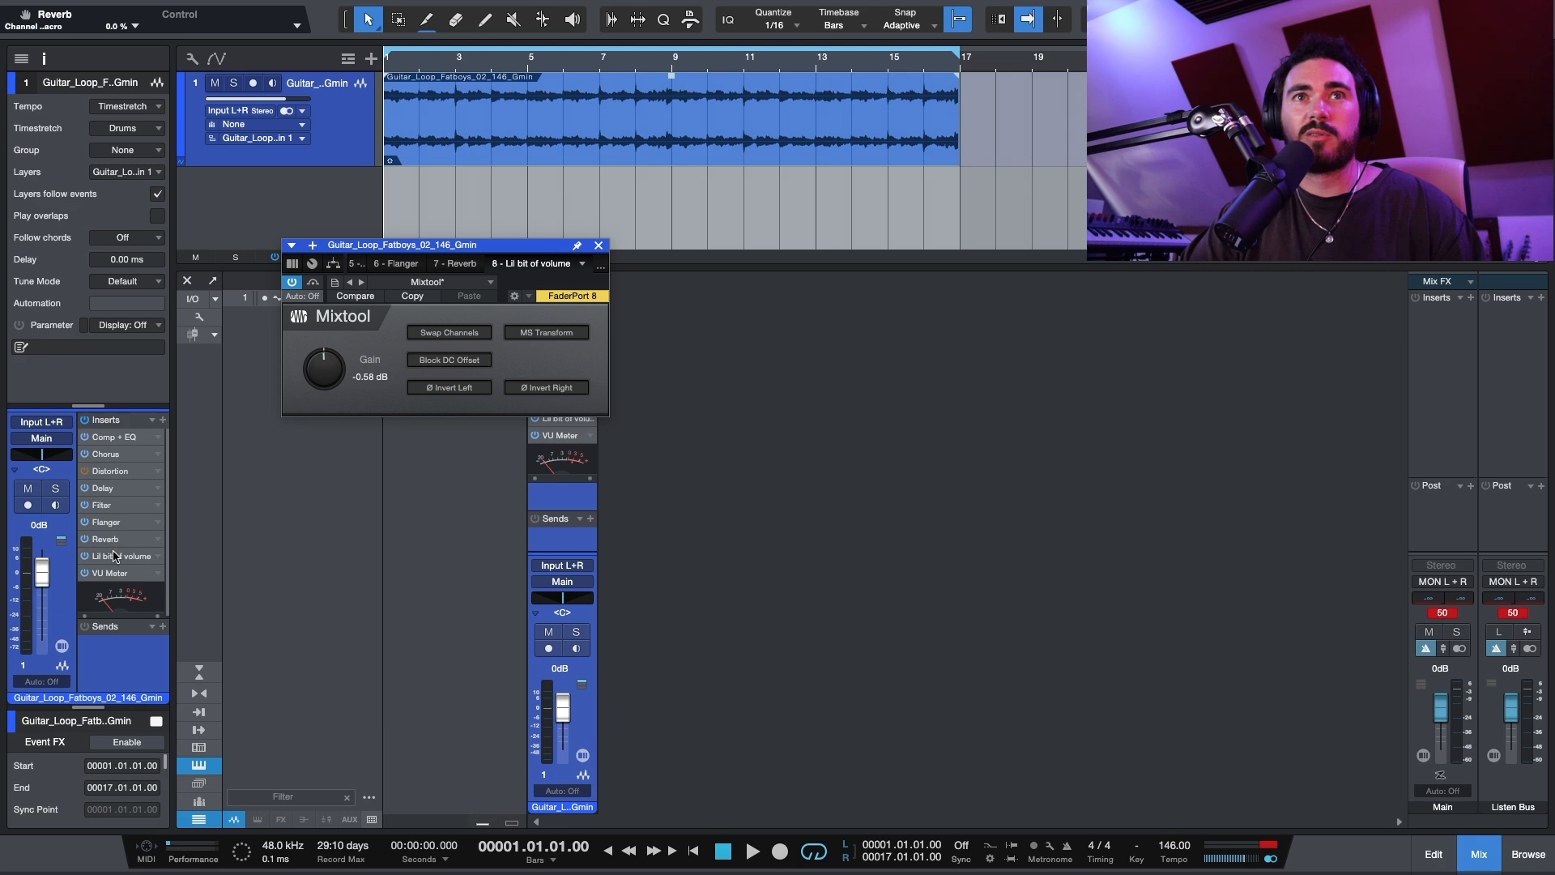
# Step: Return to the channel's macro controls and reorder the inserts so that Delay comes before Distortion
pyautogui.click(314, 264)
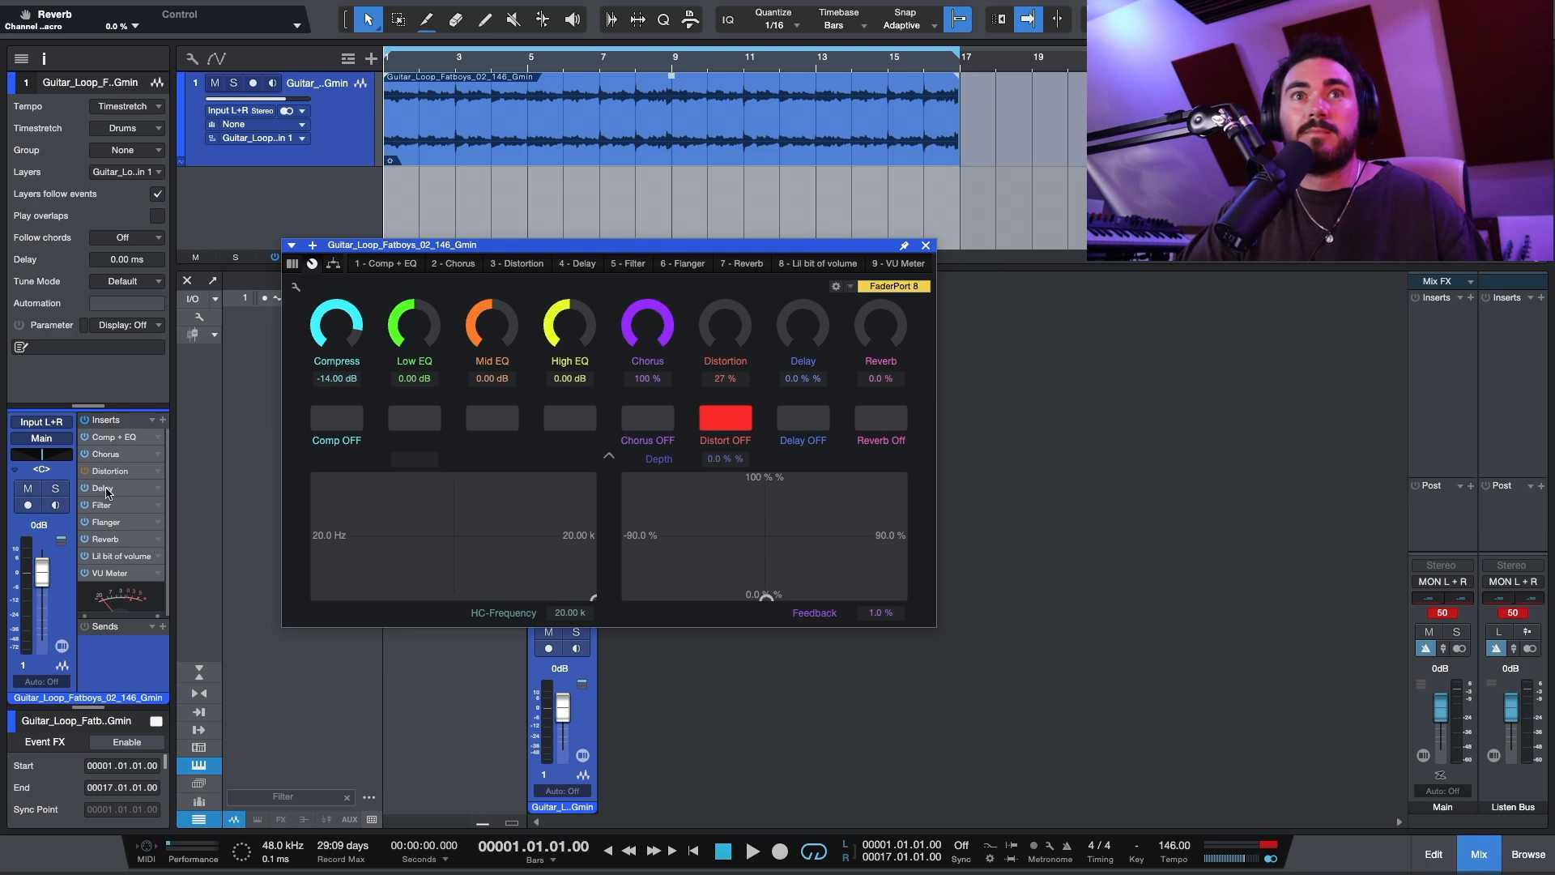
pyautogui.moveTo(106, 493); pyautogui.dragTo(137, 472)
# Step: Play the loop, switch the distortion on, and set the Distortion macro to 45 % and Delay to 61.1 %
pyautogui.press('space')
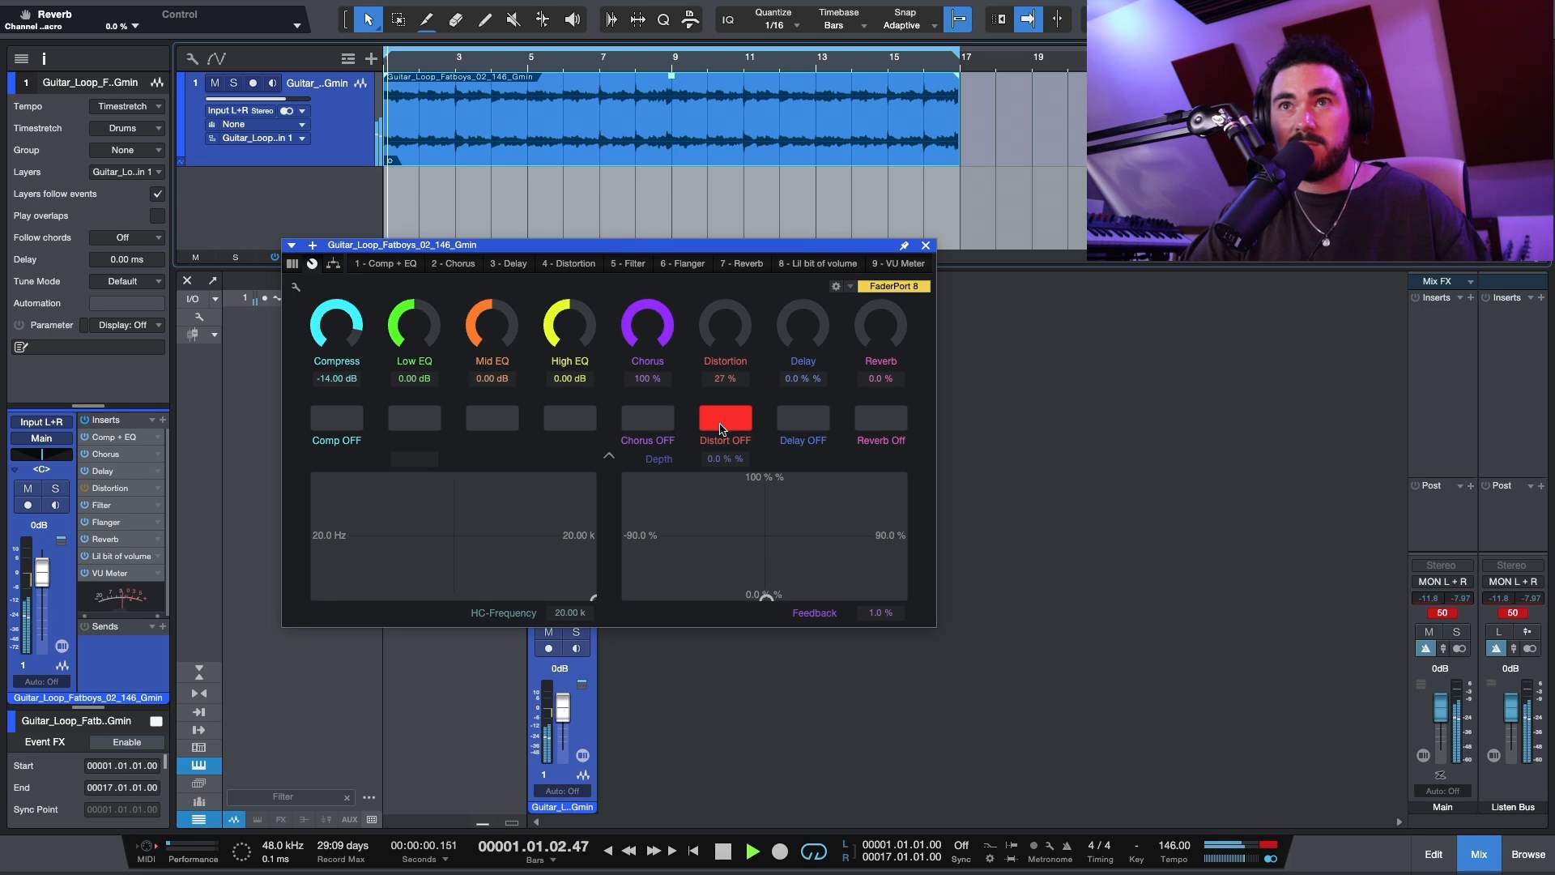
pyautogui.click(722, 428)
pyautogui.moveTo(713, 330); pyautogui.dragTo(791, 263)
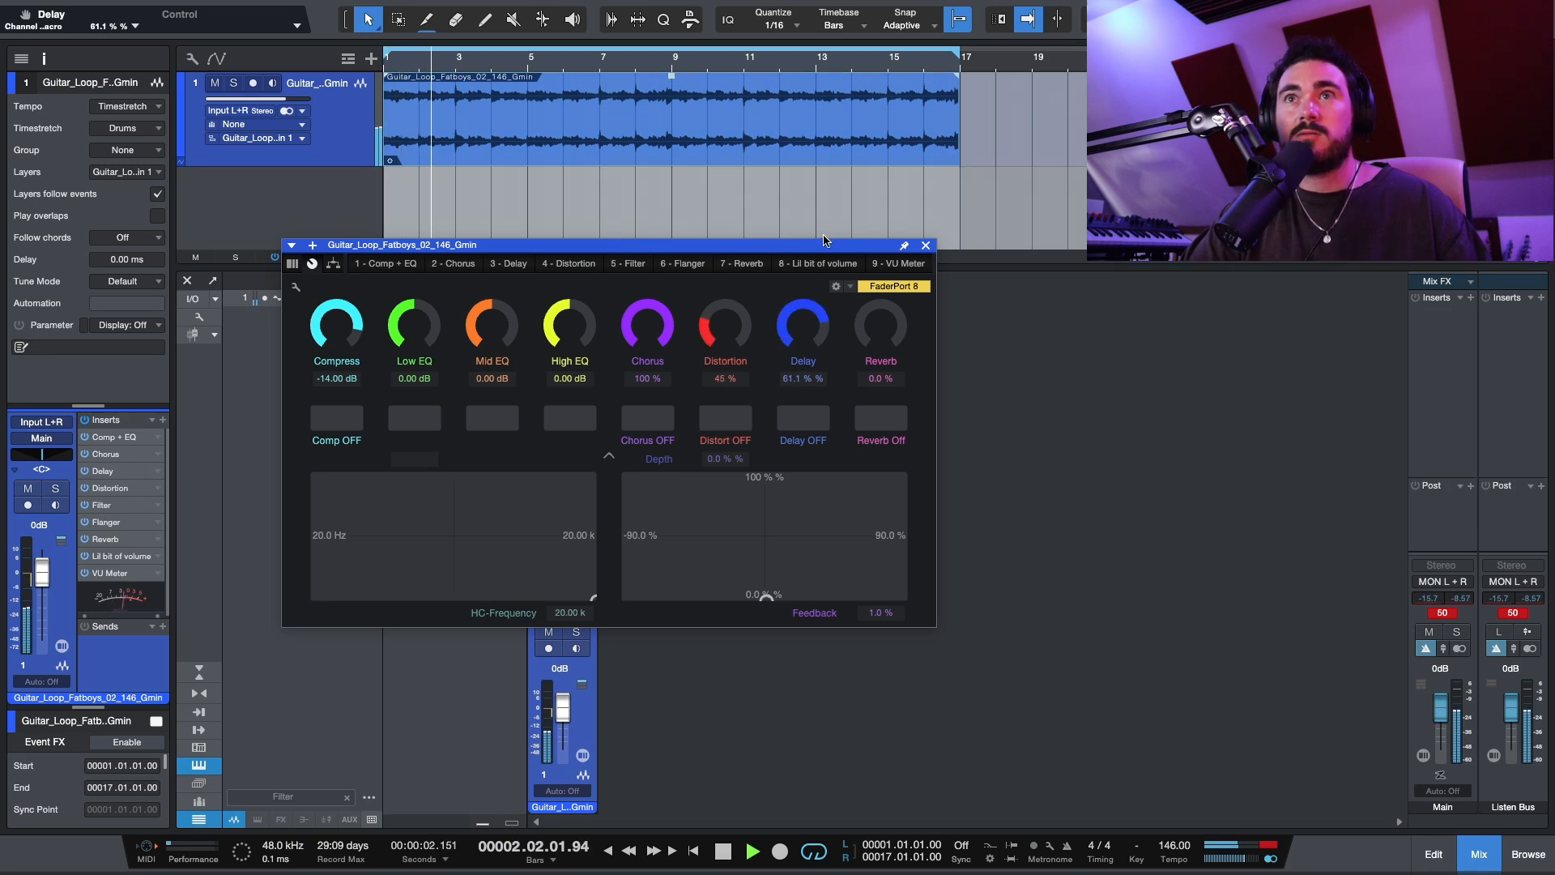
# Step: Lower the Distortion macro to 27 %, raise it to 59 % while the loop plays, and stop playback
pyautogui.moveTo(733, 328); pyautogui.dragTo(716, 432)
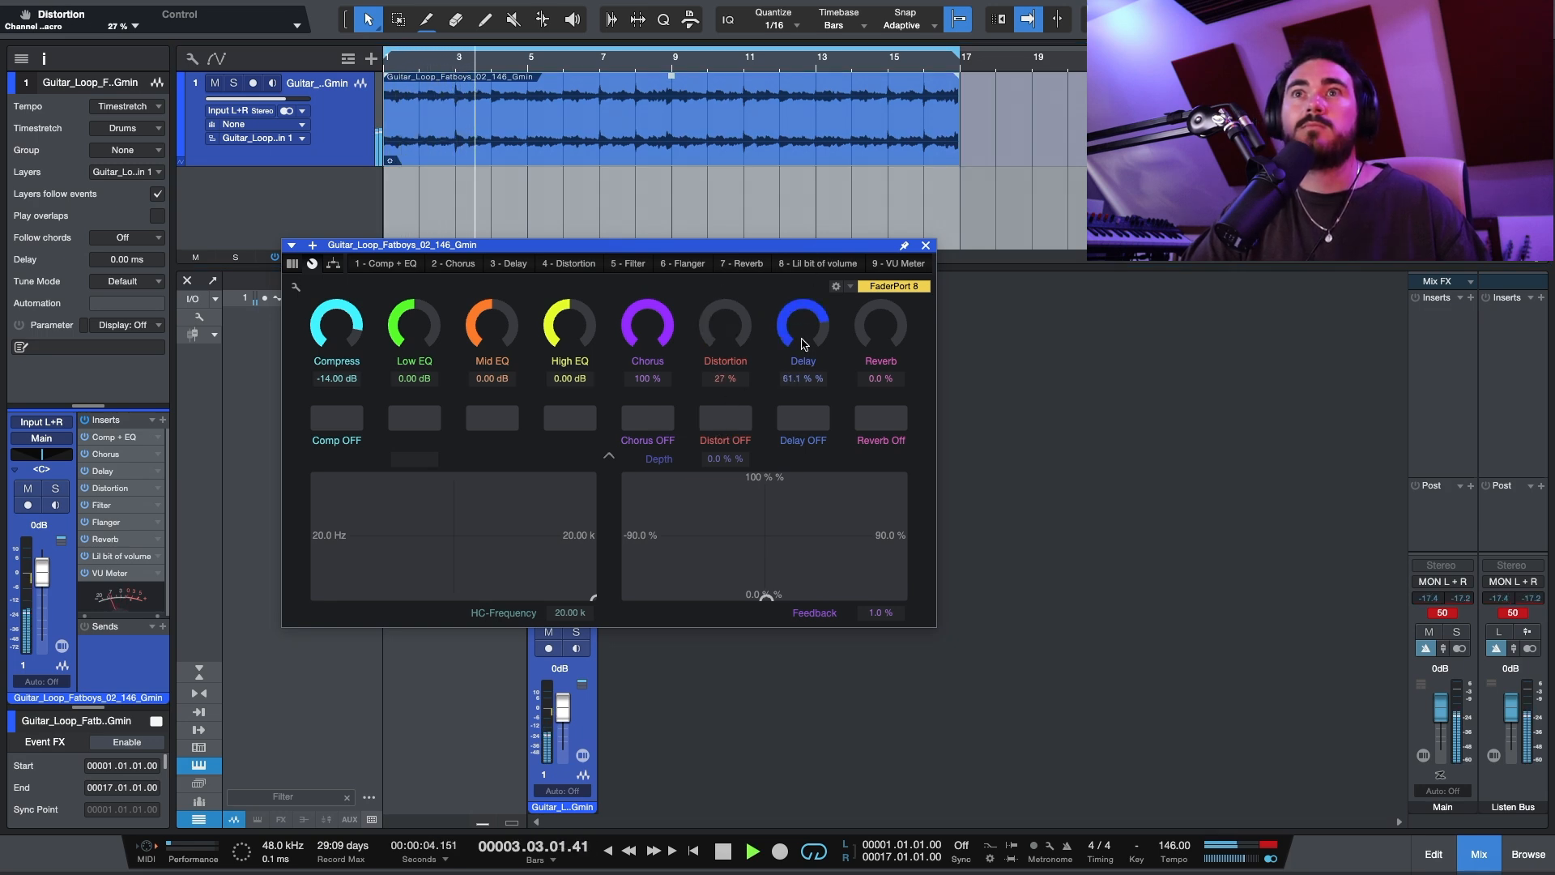
pyautogui.moveTo(741, 328); pyautogui.dragTo(730, 254)
pyautogui.press('space')
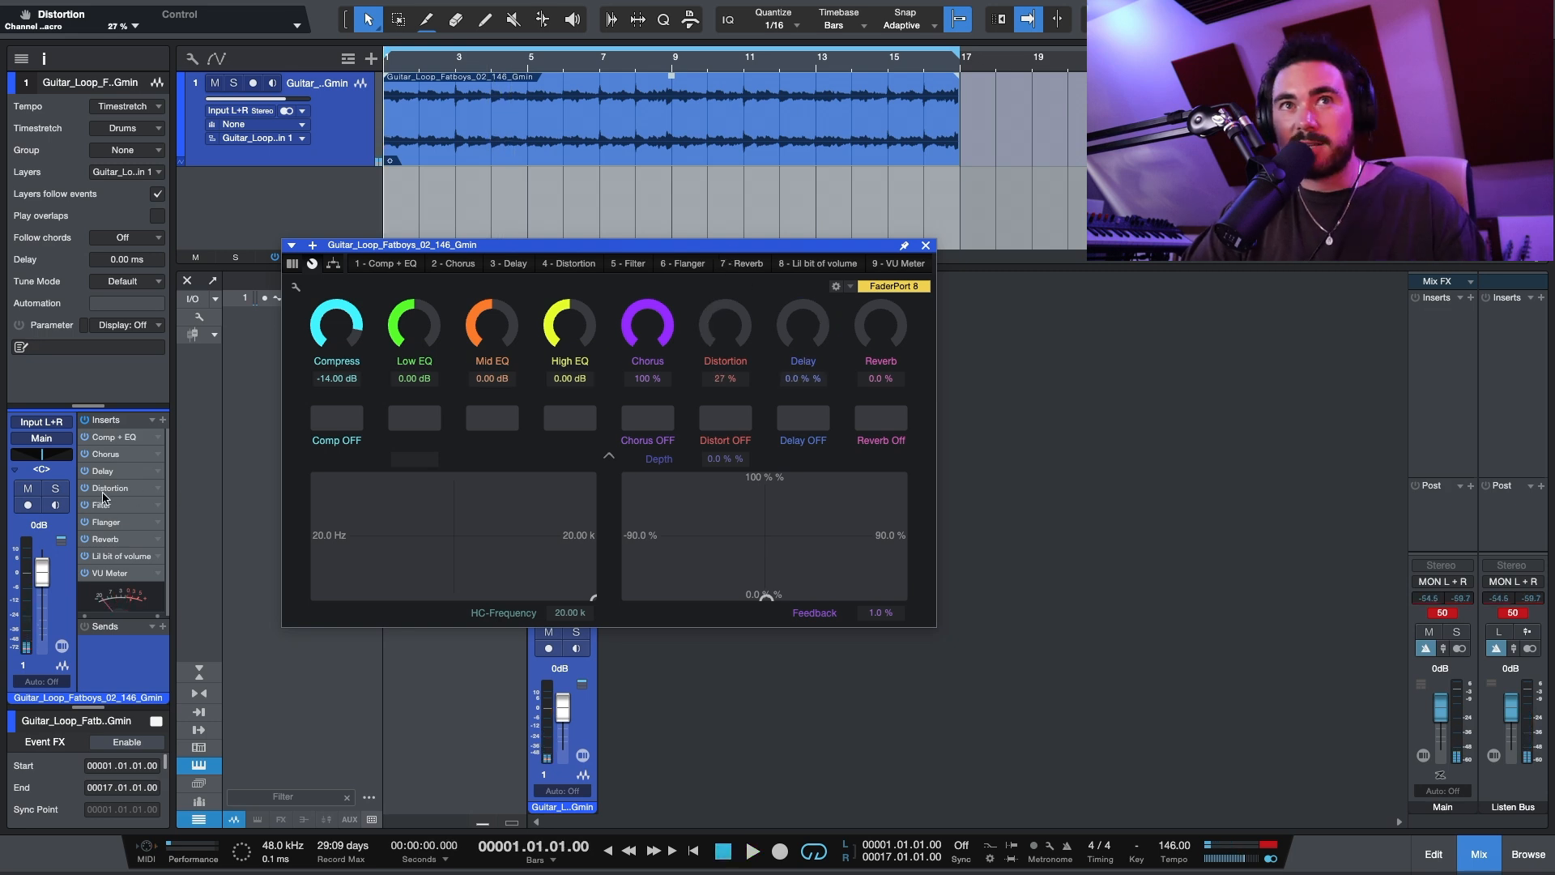
# Step: Move Distortion back before Delay, with their macros at 27 % and 0.0 %, and switch off distortion, chorus, delay, reverb and compression
pyautogui.moveTo(103, 490); pyautogui.dragTo(103, 470)
pyautogui.click(726, 417)
pyautogui.click(644, 423)
pyautogui.click(803, 420)
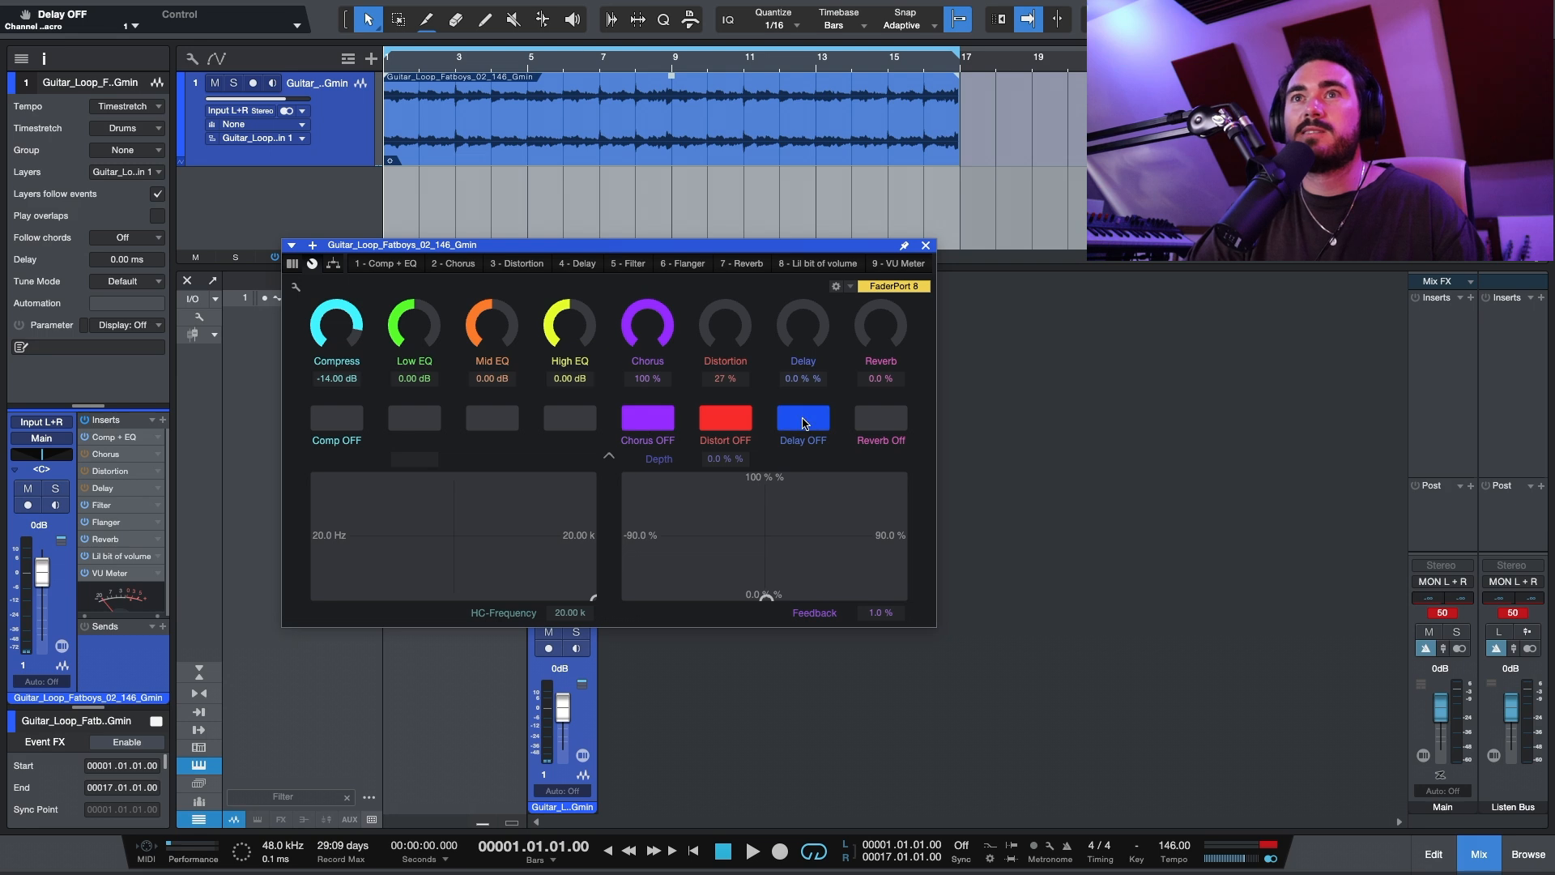
pyautogui.click(881, 420)
pyautogui.click(335, 424)
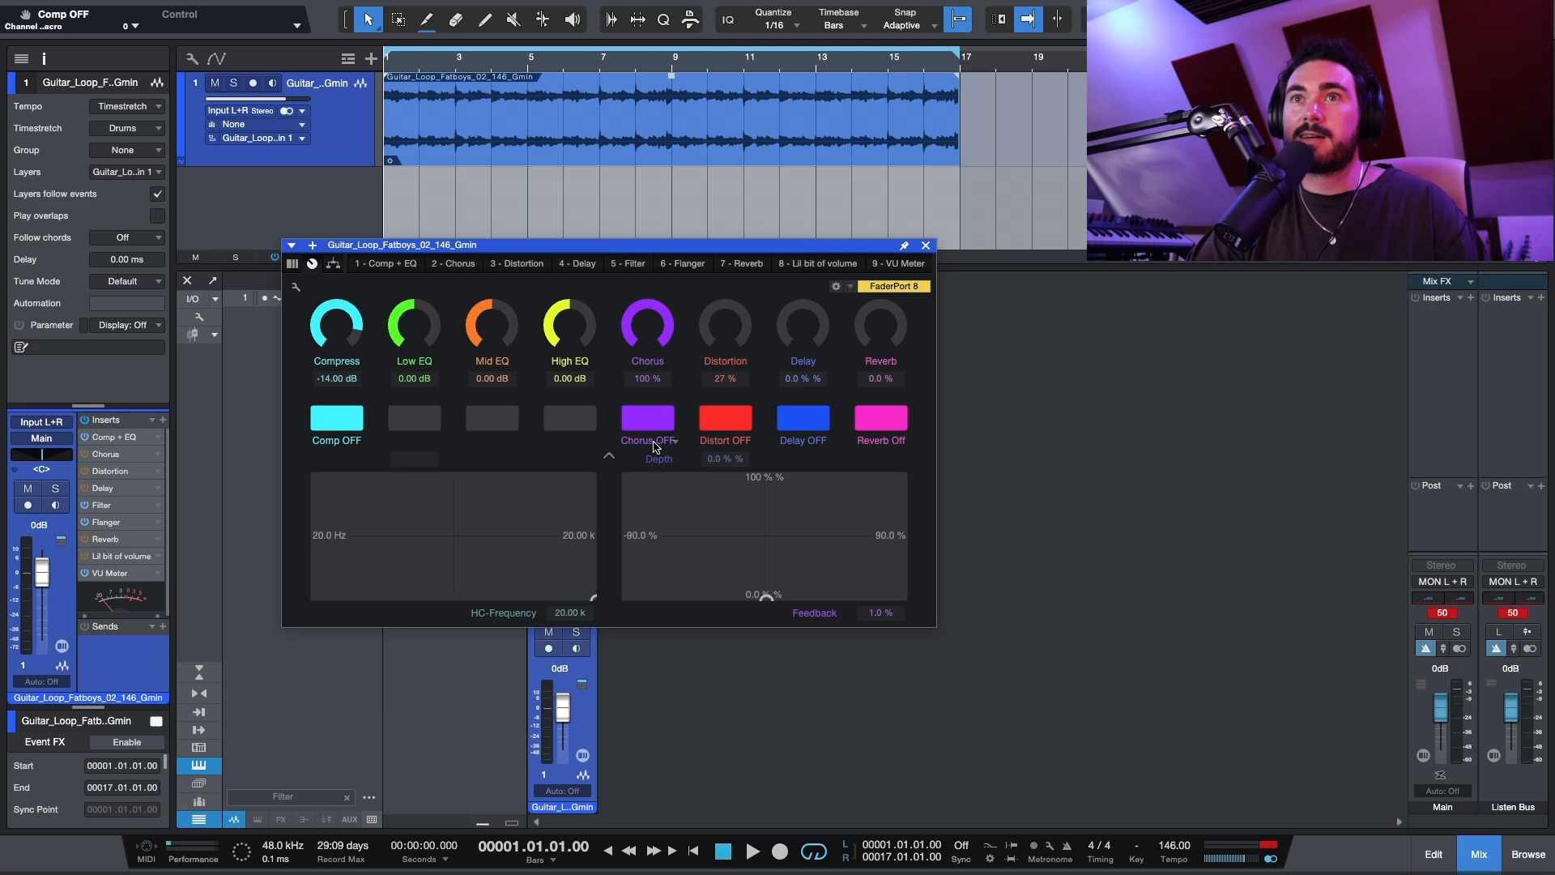
# Step: Switch the chorus, delay, reverb and compression back on, leaving only the distortion off
pyautogui.click(593, 416)
pyautogui.click(628, 425)
pyautogui.click(567, 411)
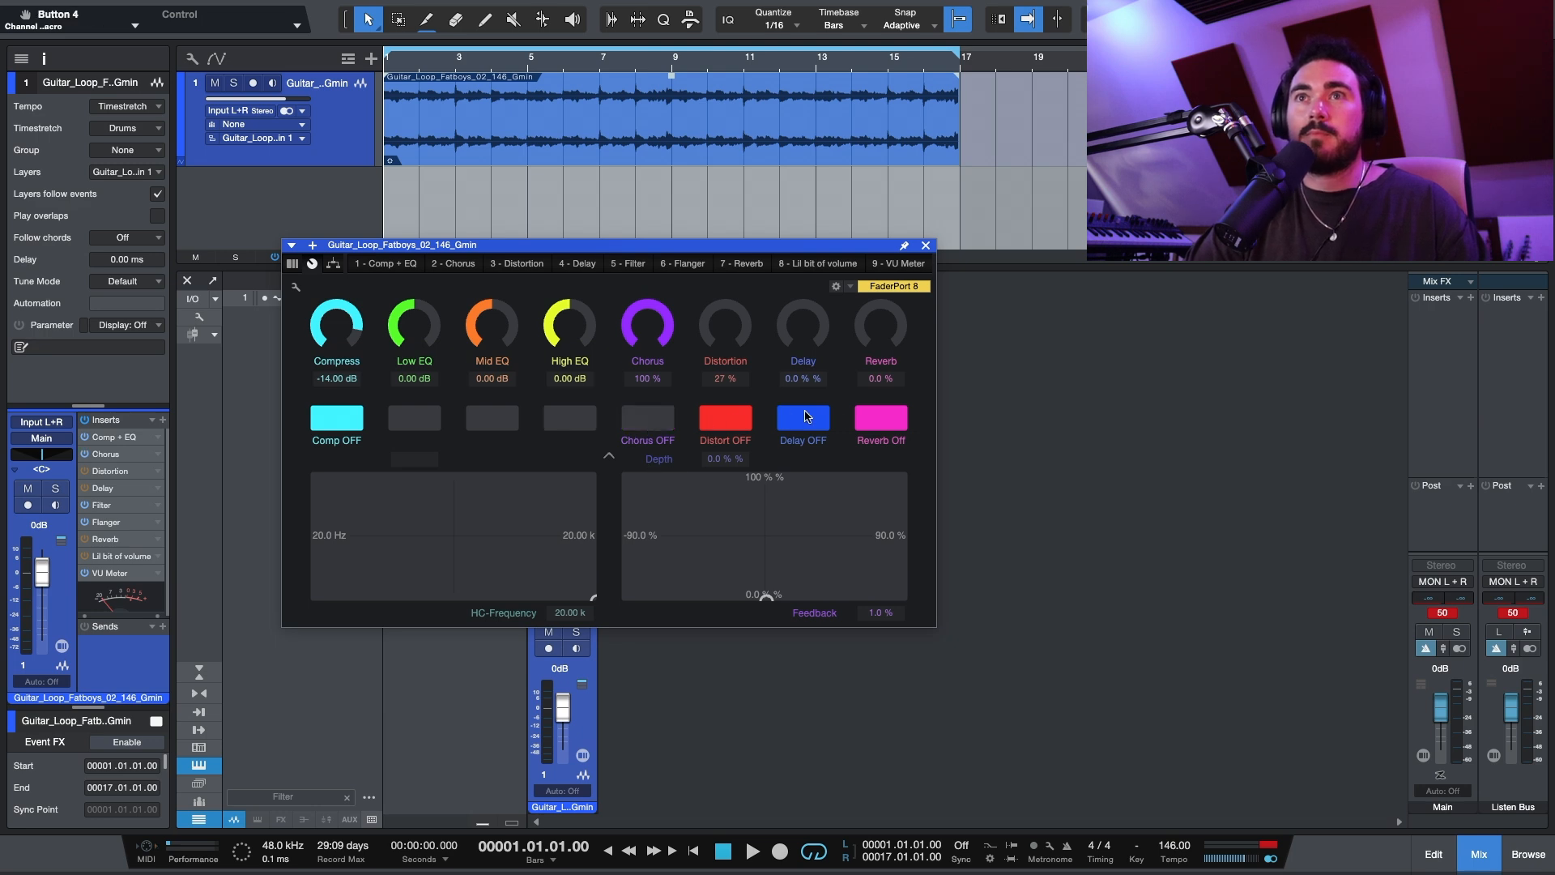
pyautogui.click(806, 416)
pyautogui.click(353, 404)
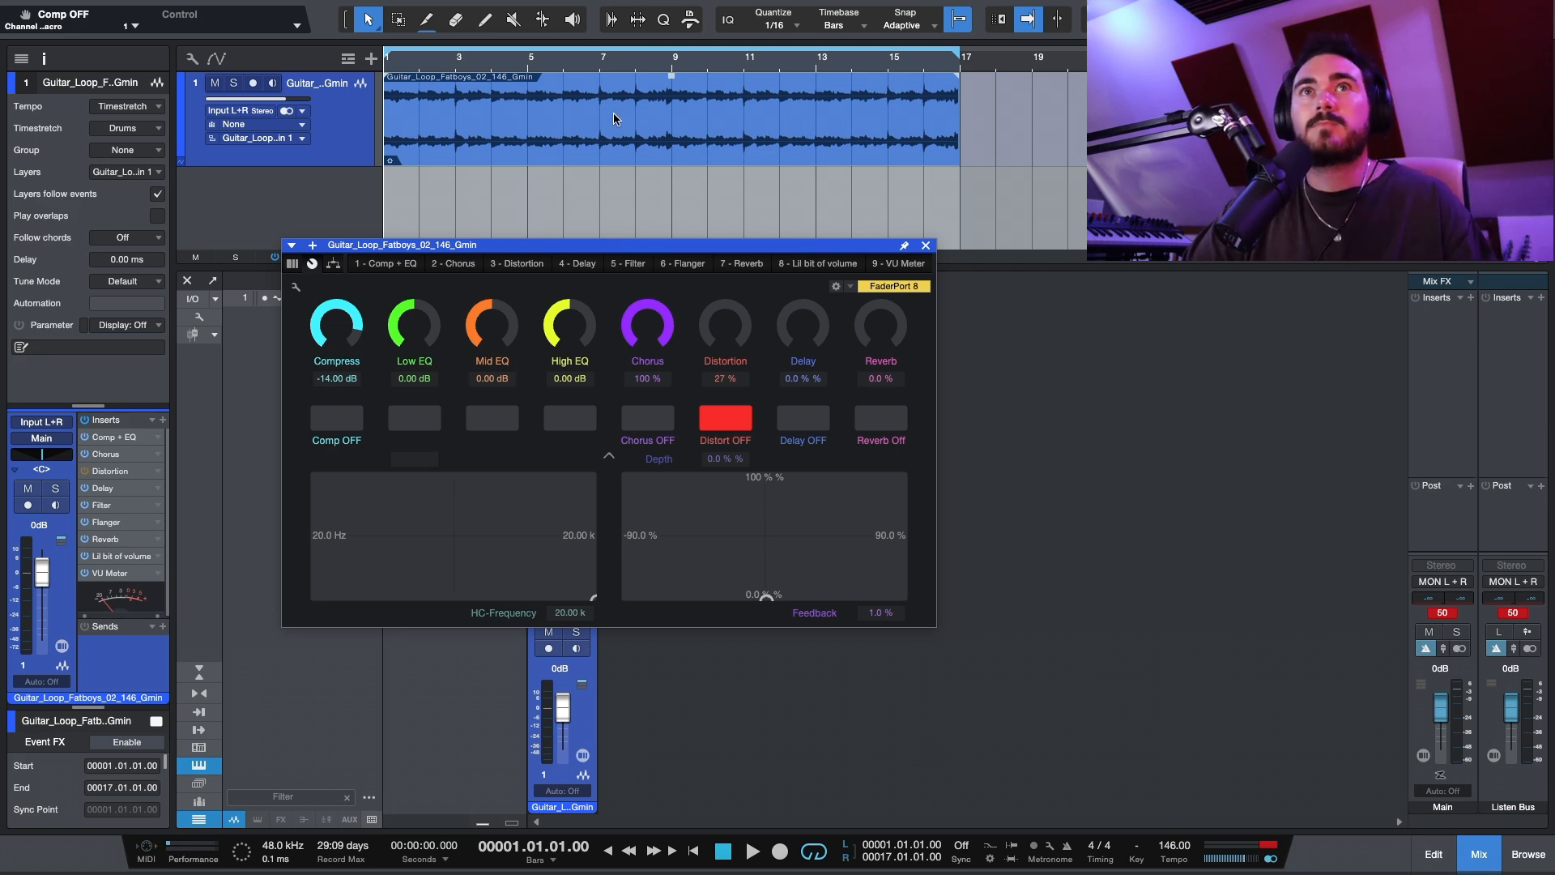
# Step: Play the loop and set Chorus to 62.5 %, Mid EQ to 2.04 dB, High EQ to 4.00 dB and Reverb to 17.0 %
pyautogui.moveTo(651, 330)
pyautogui.mouseDown()
pyautogui.moveTo(640, 346)
pyautogui.moveTo(574, 322)
pyautogui.moveTo(501, 335)
pyautogui.moveTo(650, 341)
pyautogui.mouseUp()
pyautogui.press('space')
pyautogui.moveTo(883, 331); pyautogui.dragTo(885, 314)
# Step: Bypass and re-enable all inserts for comparison, set the Chorus macro to 64.0 %, and stop playback
pyautogui.click(84, 421)
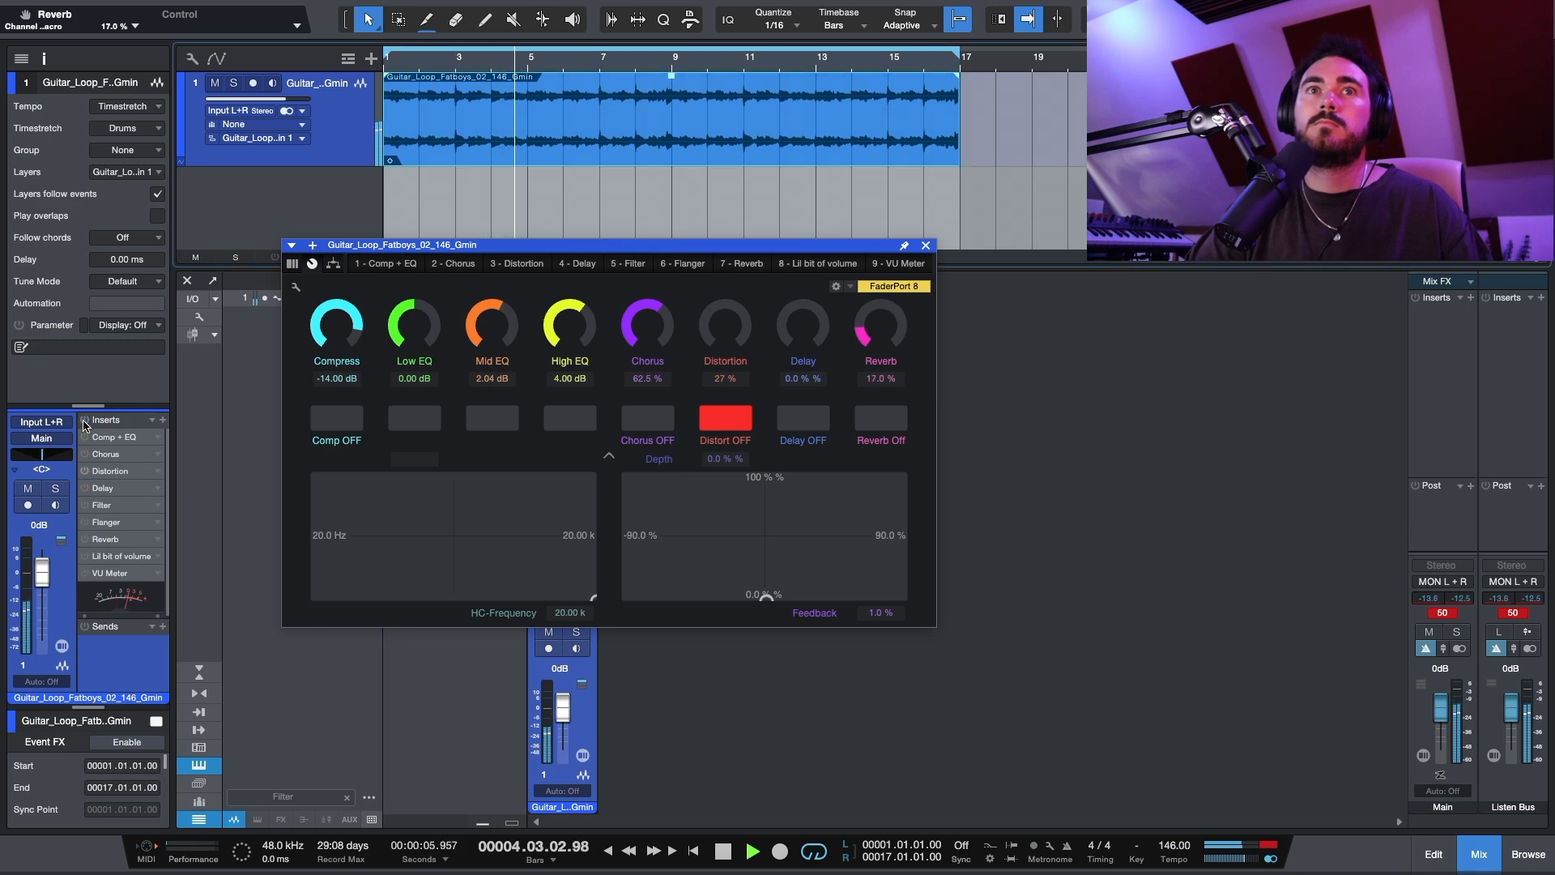
pyautogui.click(84, 422)
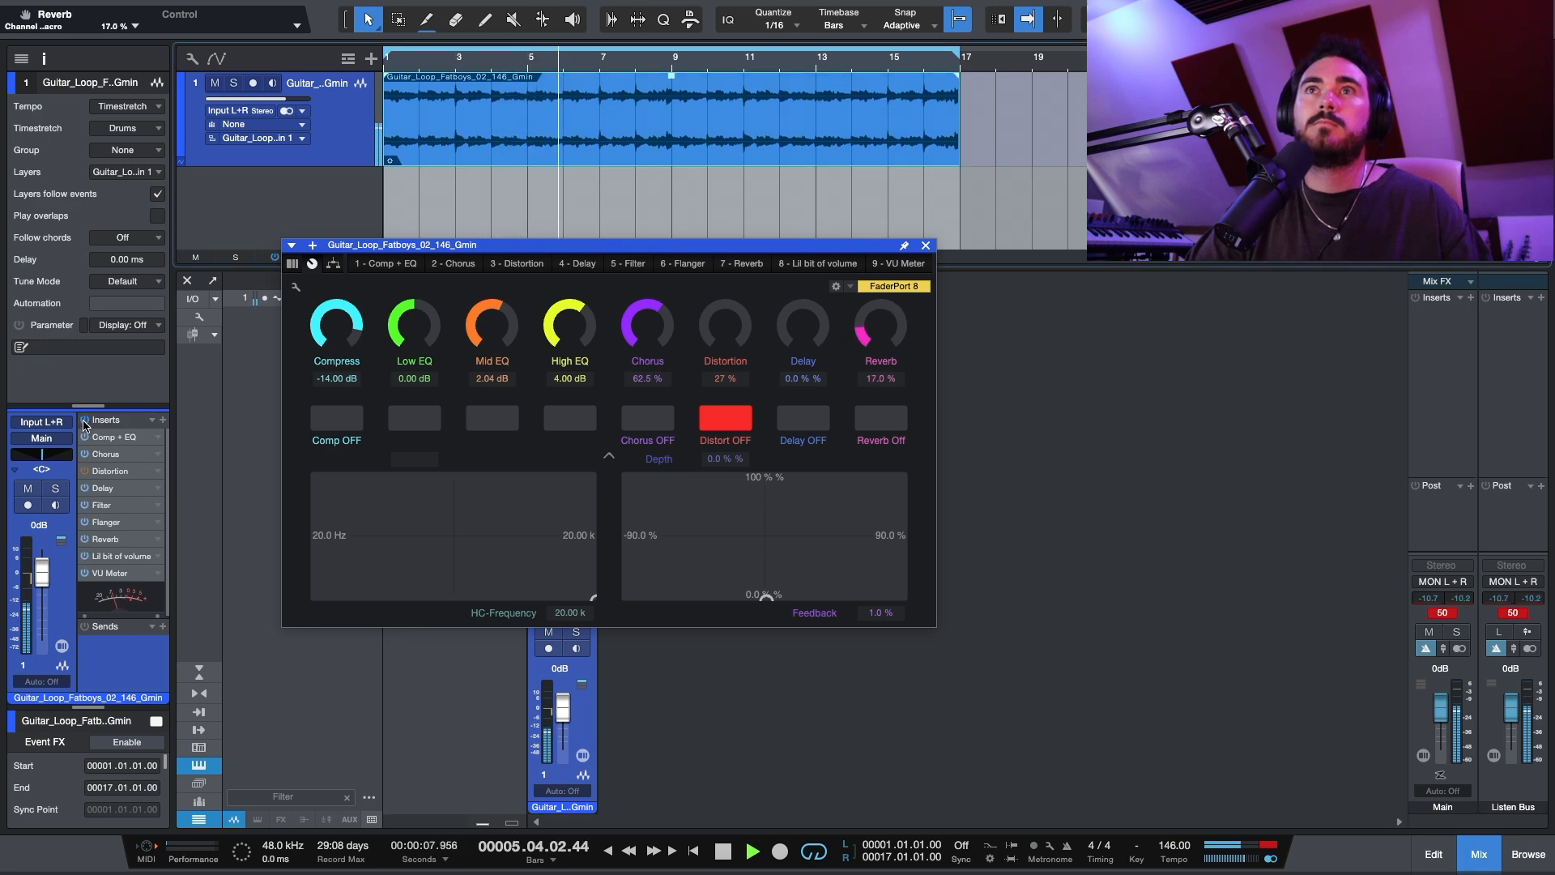
pyautogui.moveTo(655, 334); pyautogui.dragTo(654, 329)
pyautogui.press('space')
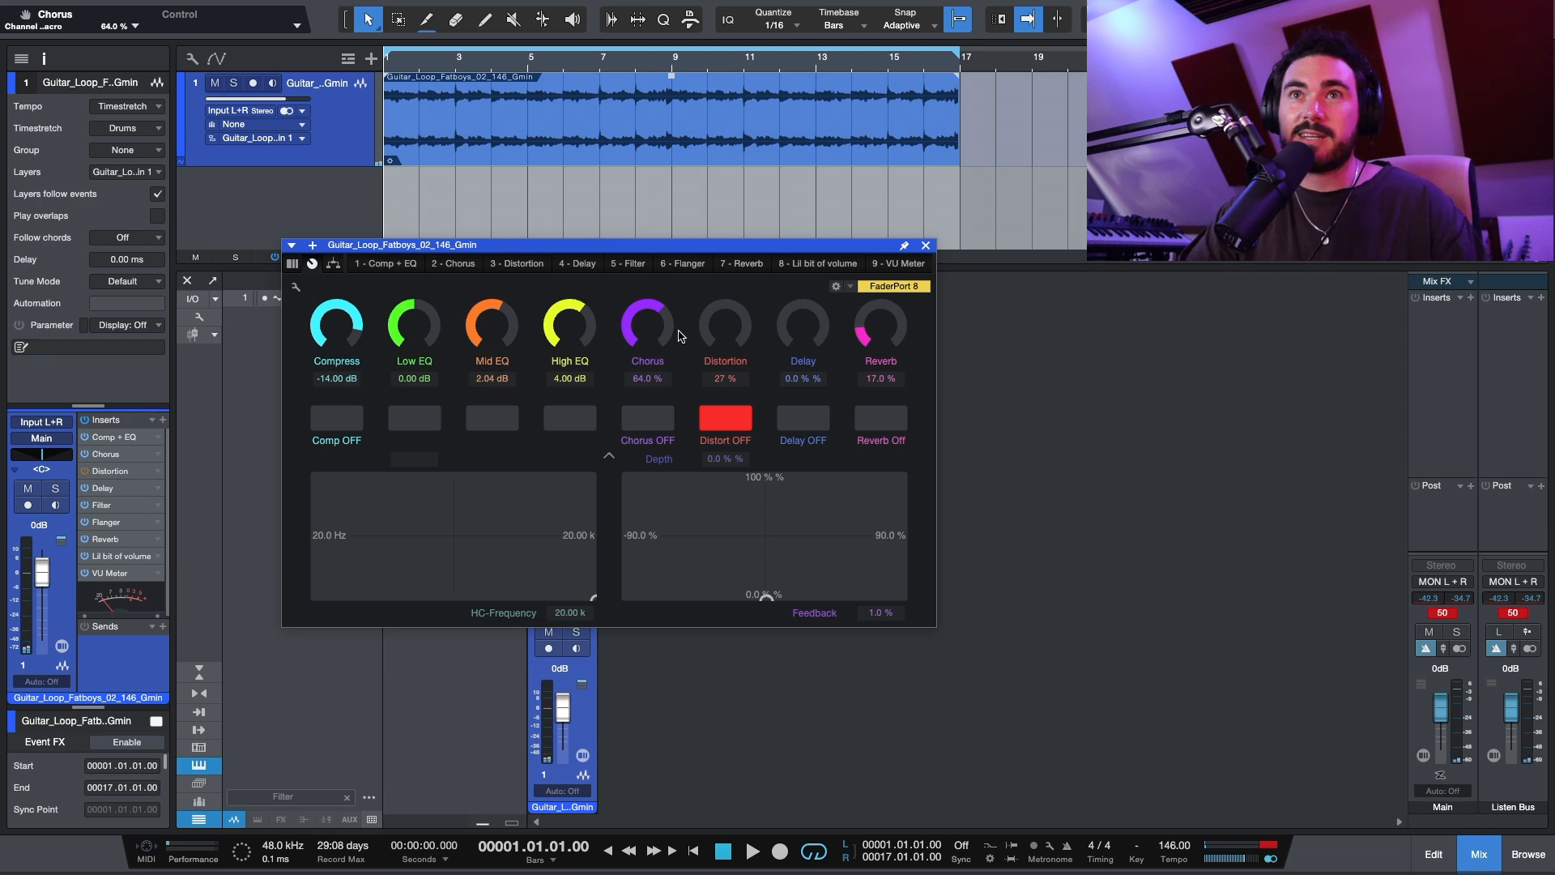
pyautogui.click(32, 576)
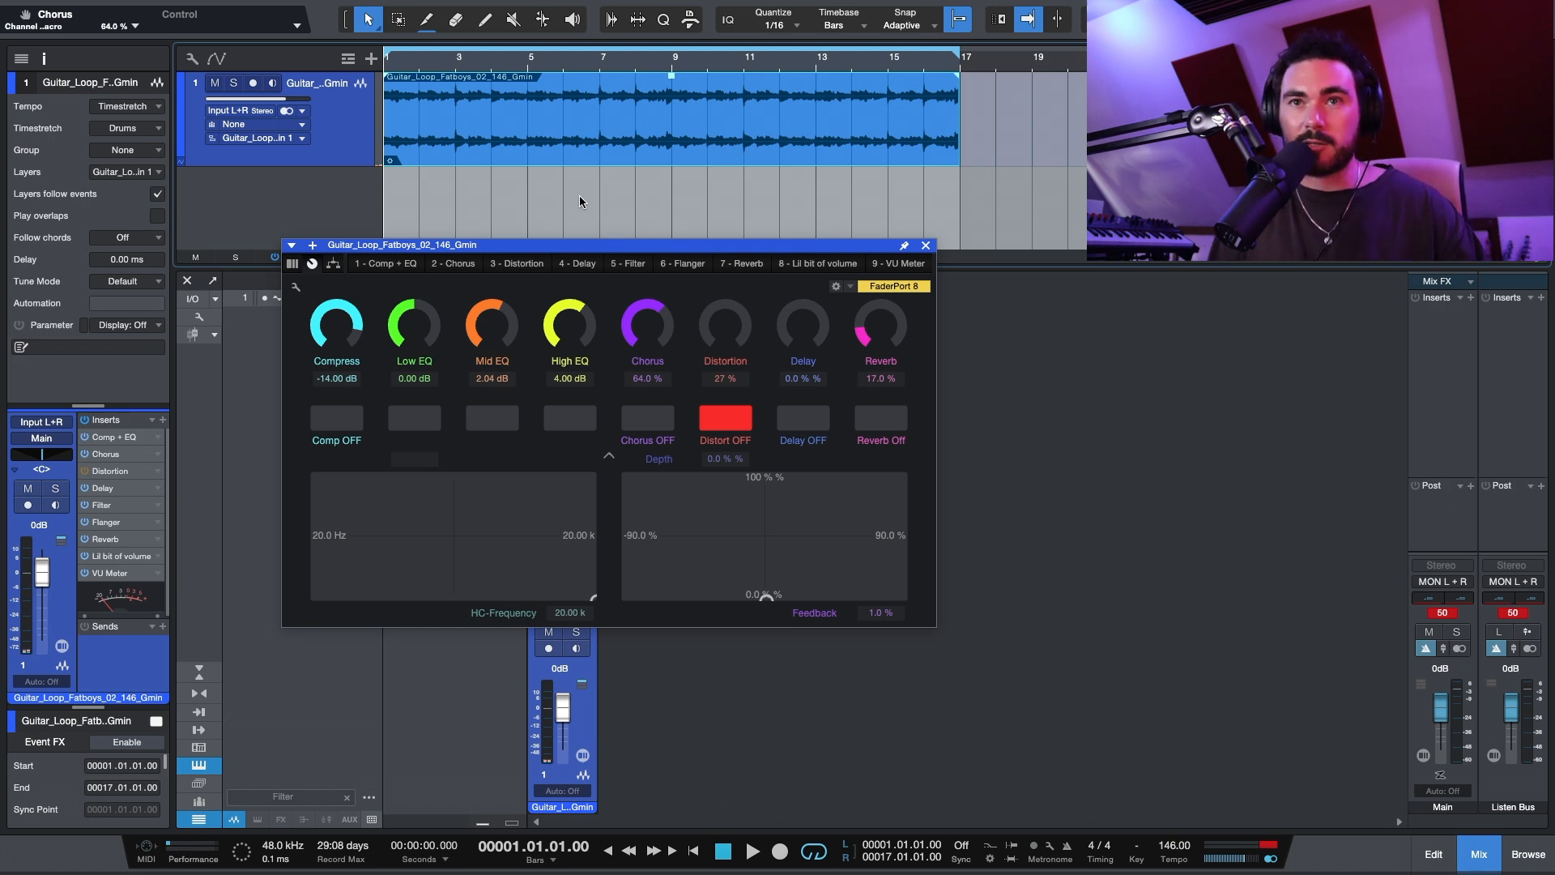
# Step: Move the macro window out of the way and add a Mixtool insert to the guitar channel
pyautogui.moveTo(580, 245); pyautogui.dragTo(1161, 104)
pyautogui.click(594, 283)
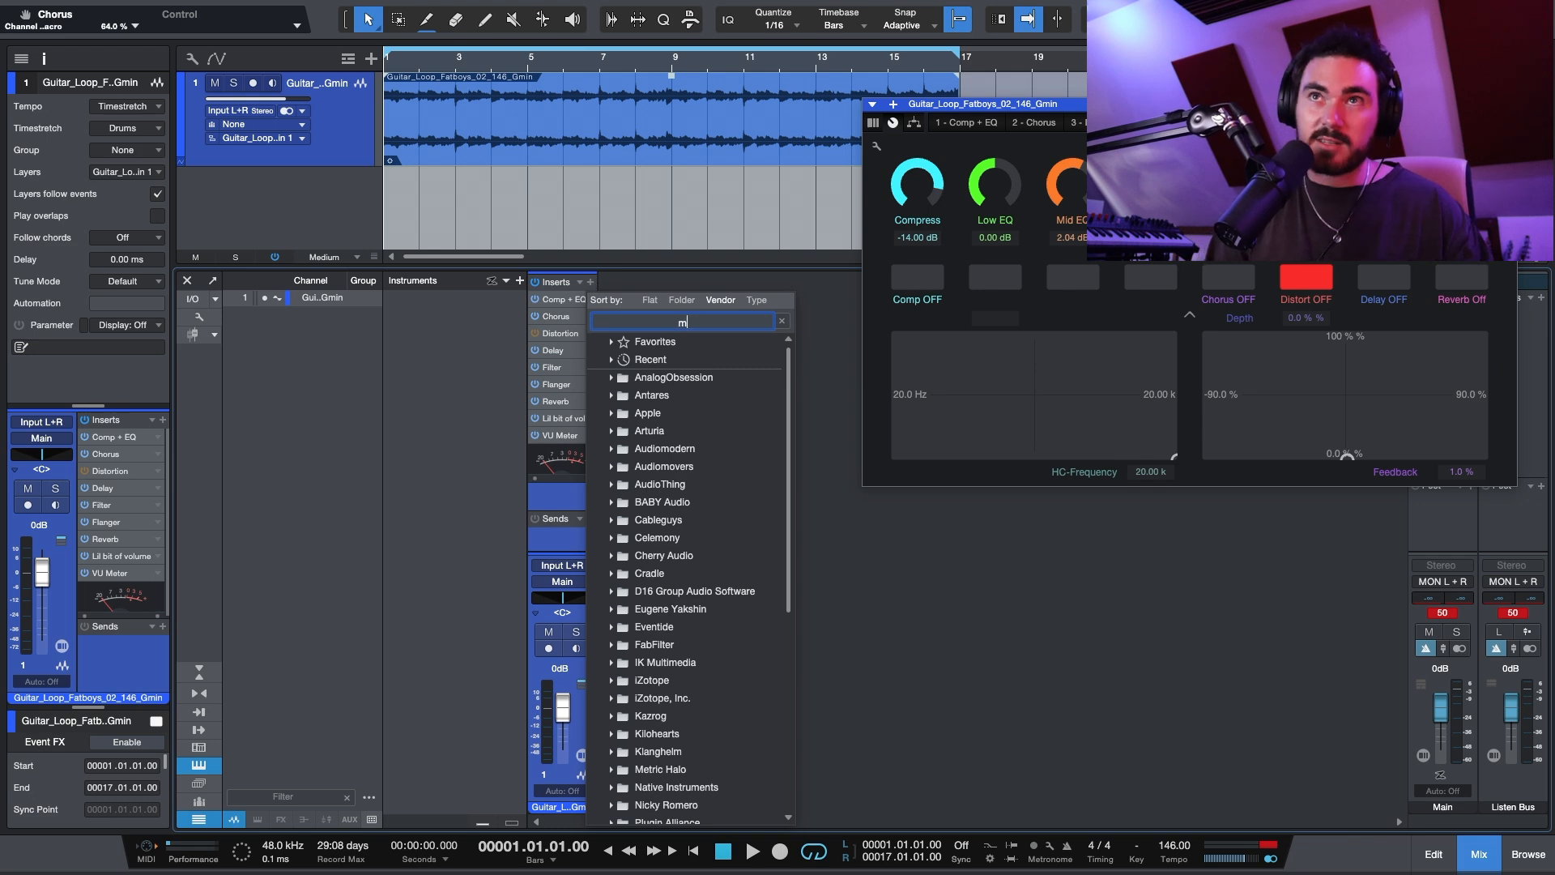
pyautogui.write('mix')
pyautogui.press('Return')
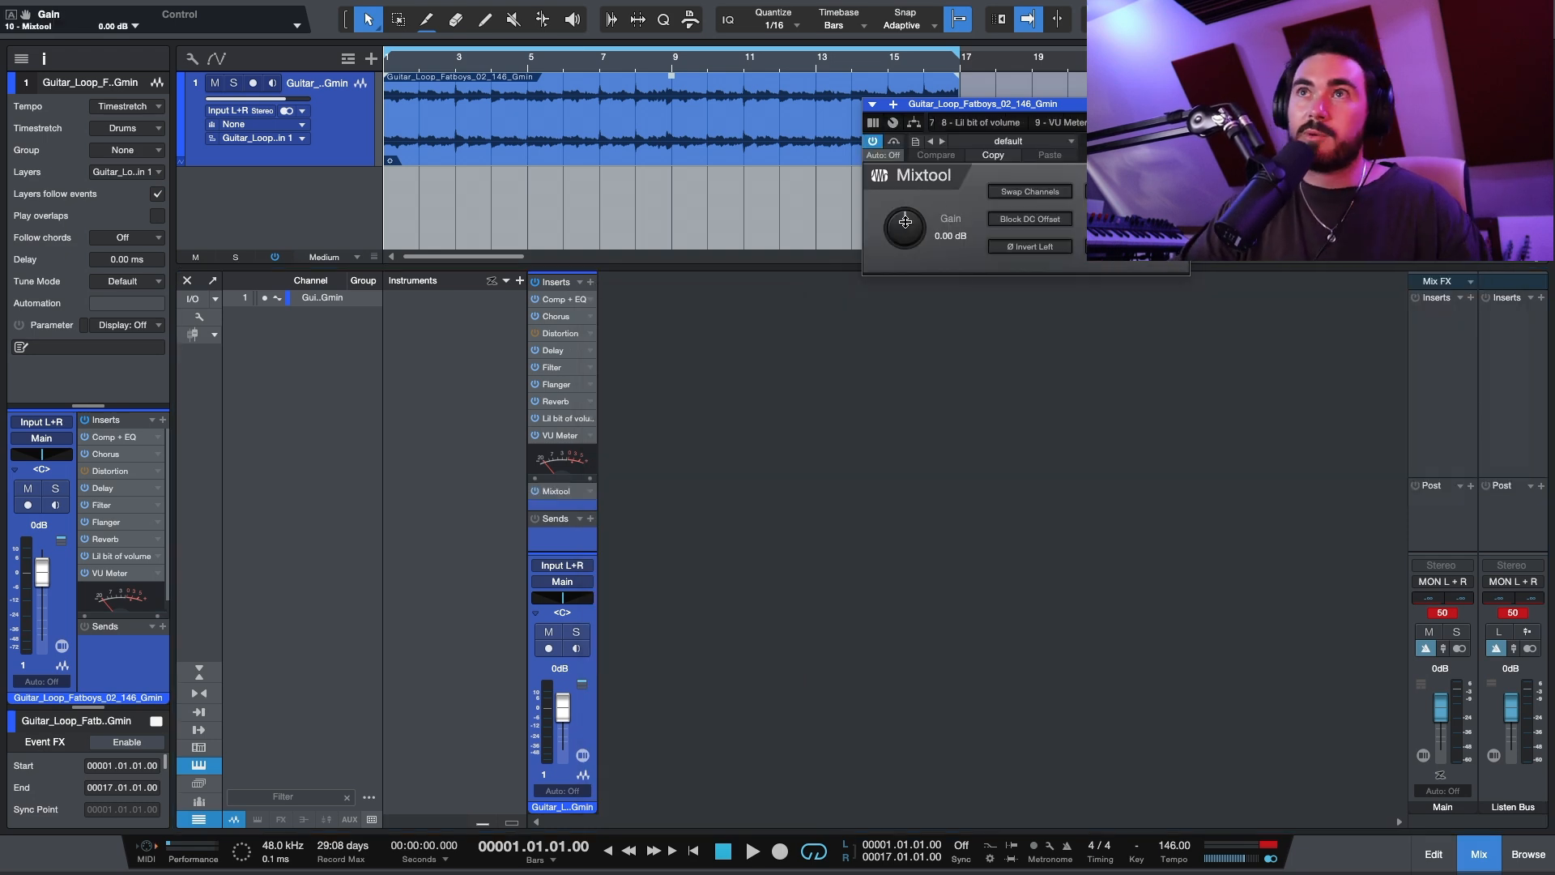
# Step: During playback, place Mixtool before the VU Meter and set its gain to 2.16 dB, stopping the loop when done
pyautogui.press('space')
pyautogui.moveTo(580, 512); pyautogui.dragTo(571, 451)
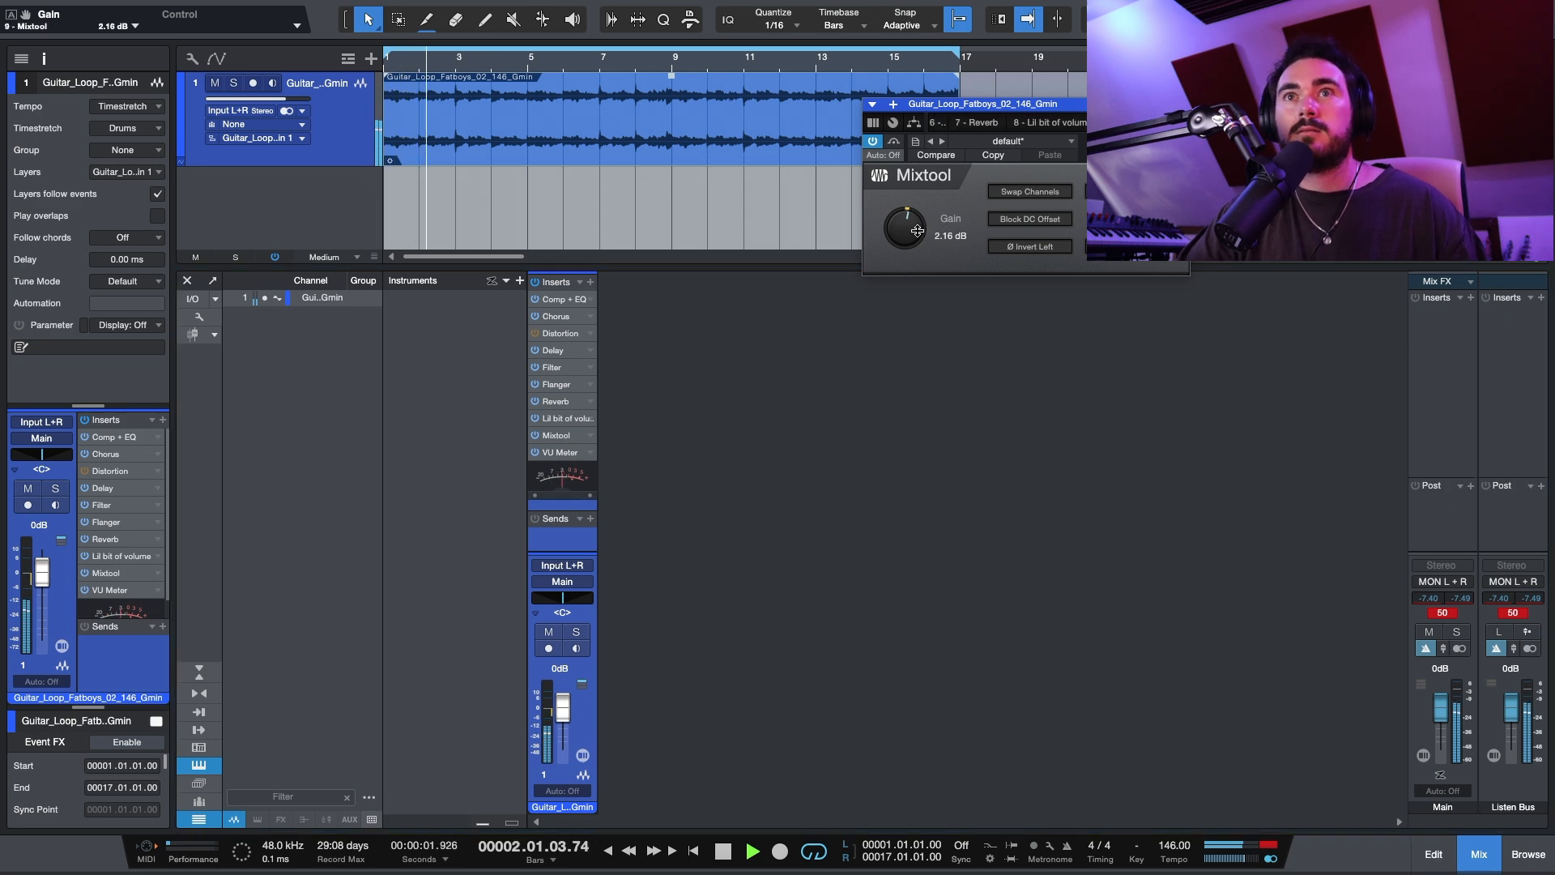
pyautogui.press('space')
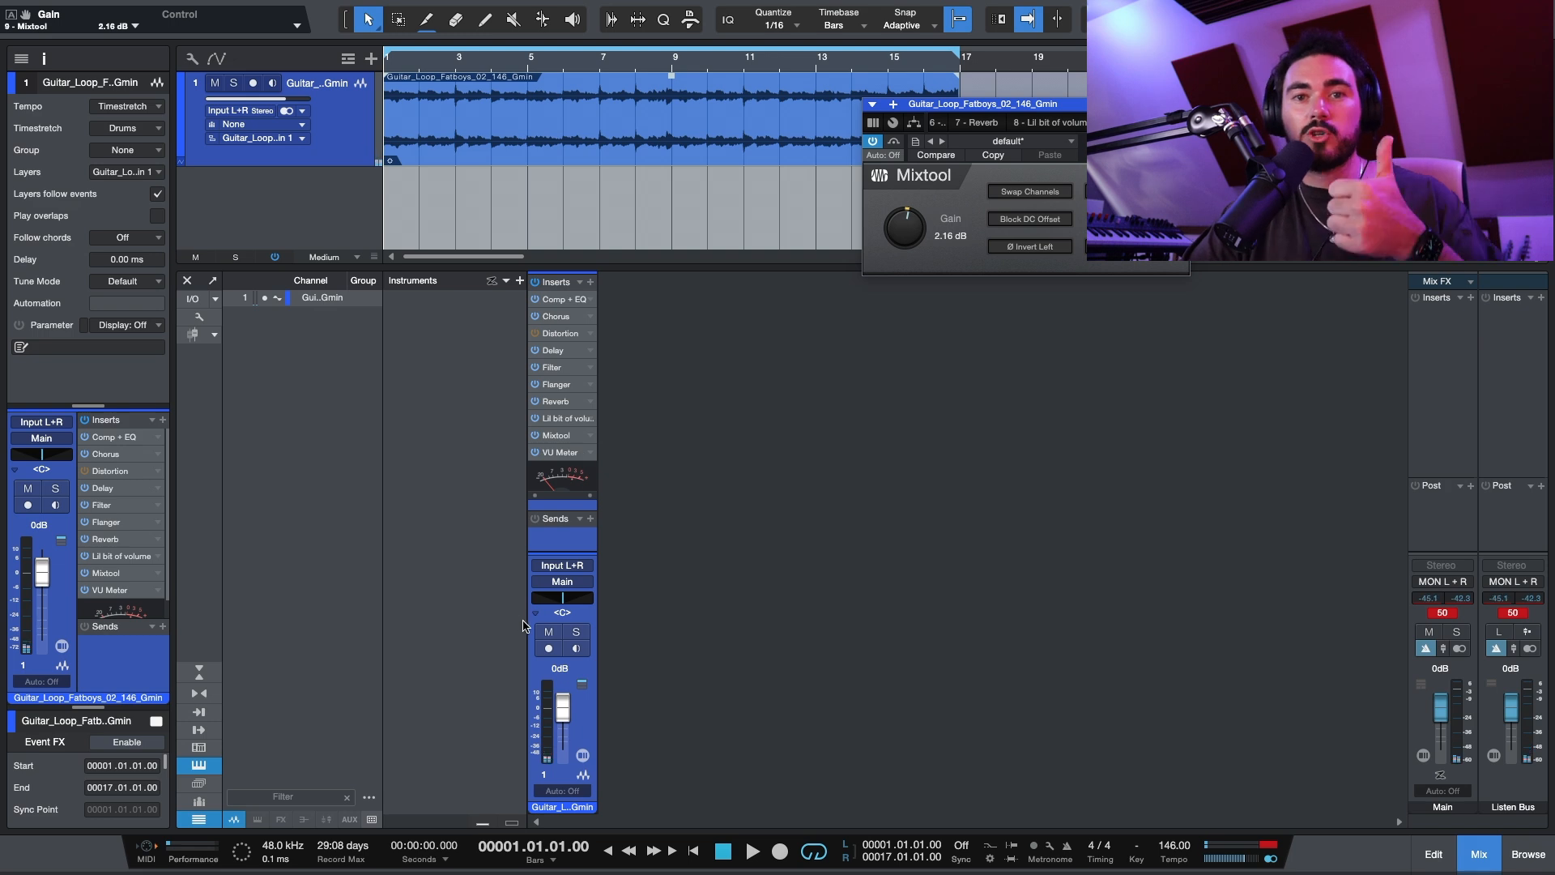
# Step: Load the "the cheese machine" FX chain on the guitar channel and open its macro controls
pyautogui.click(580, 282)
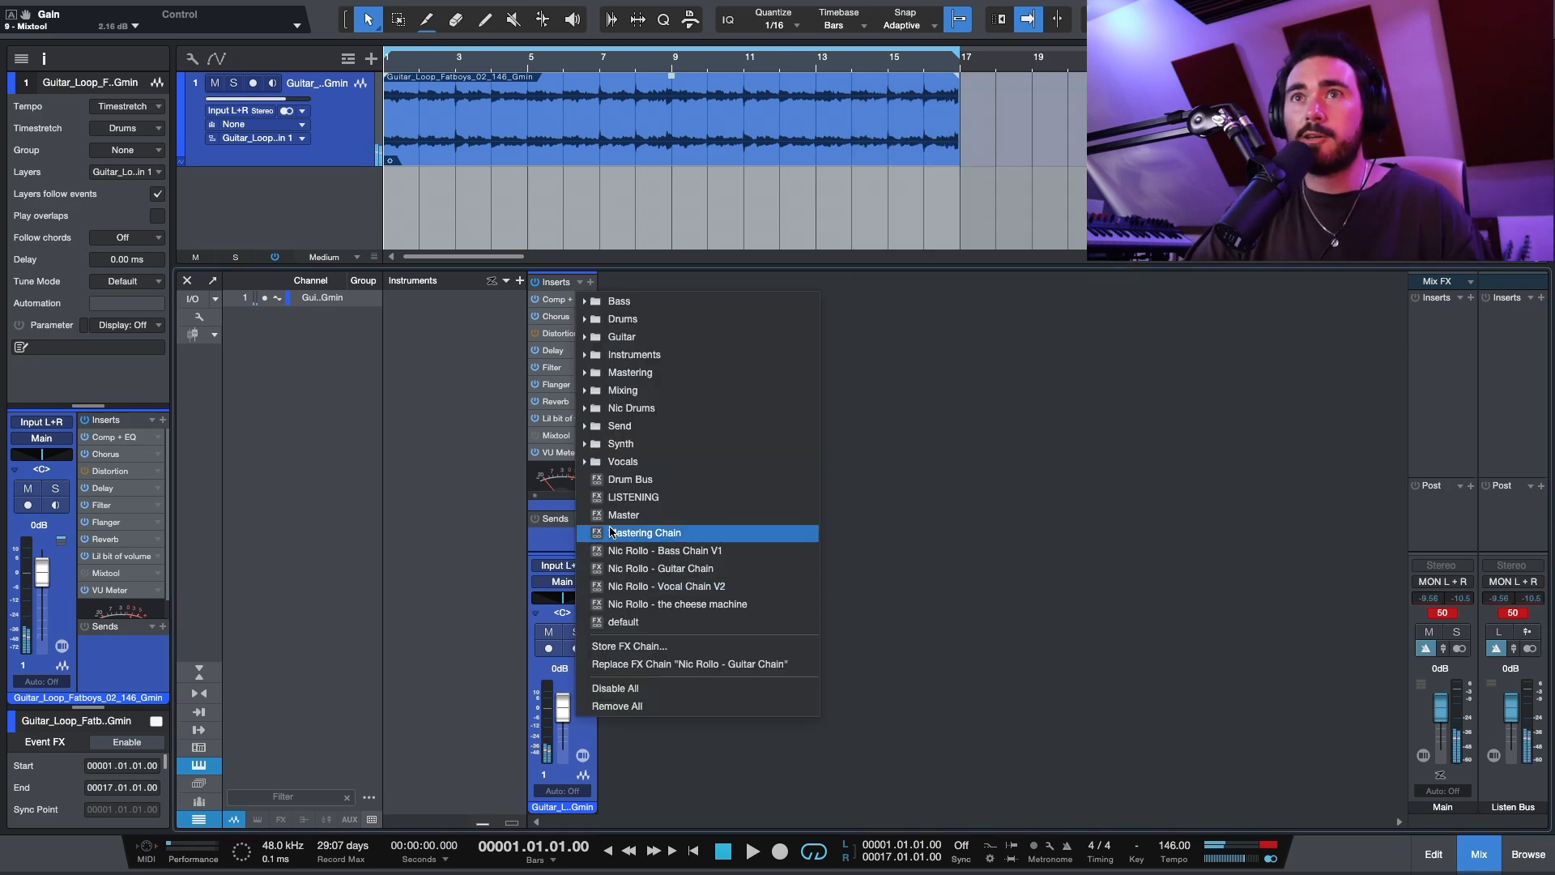
pyautogui.click(717, 606)
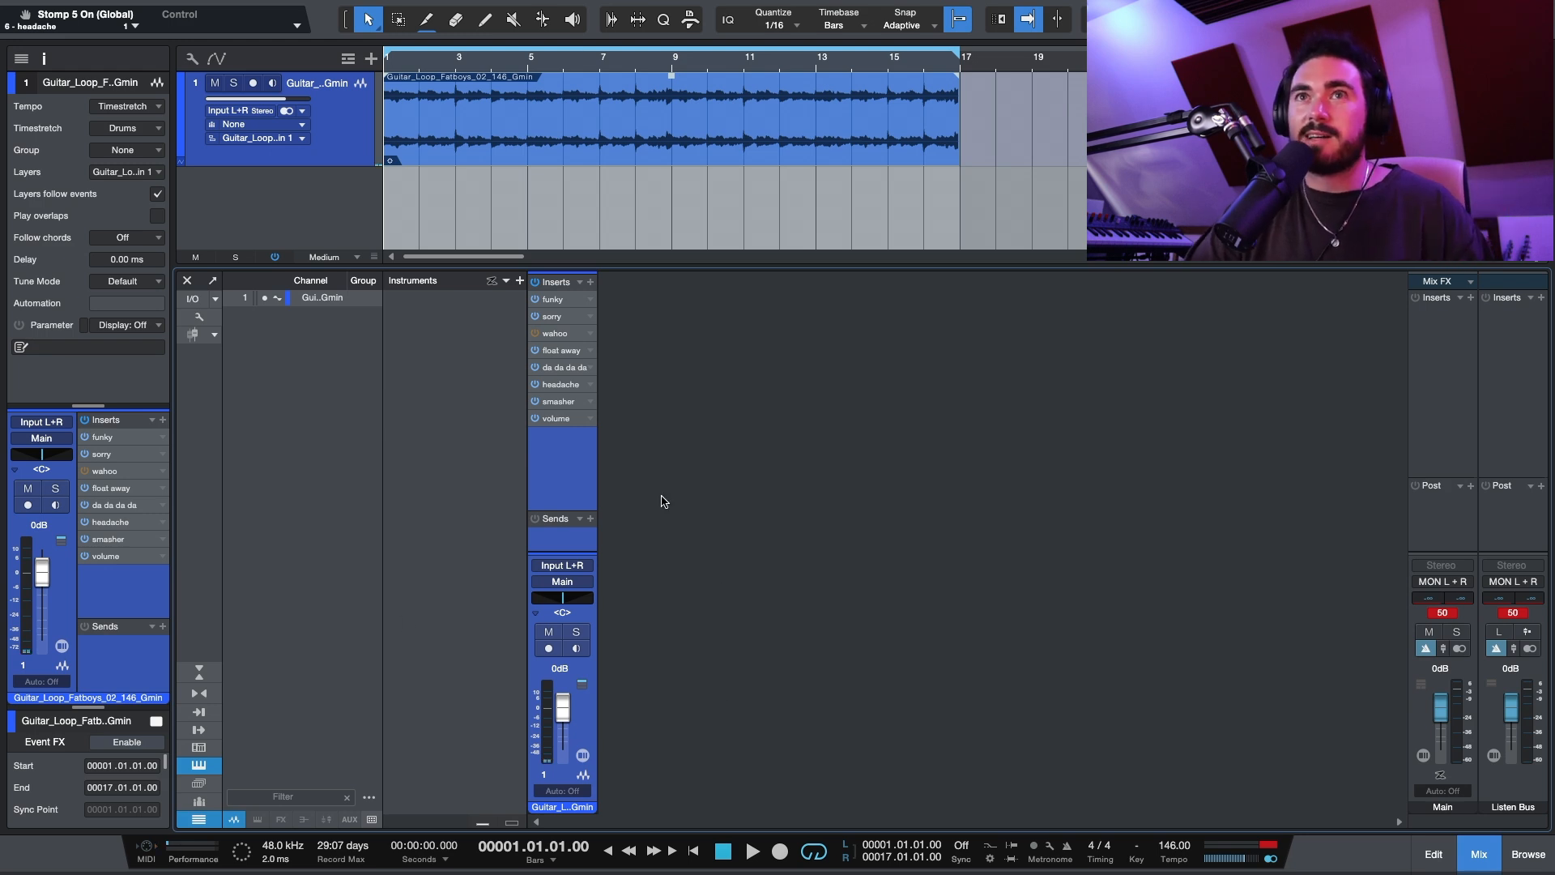
pyautogui.click(63, 666)
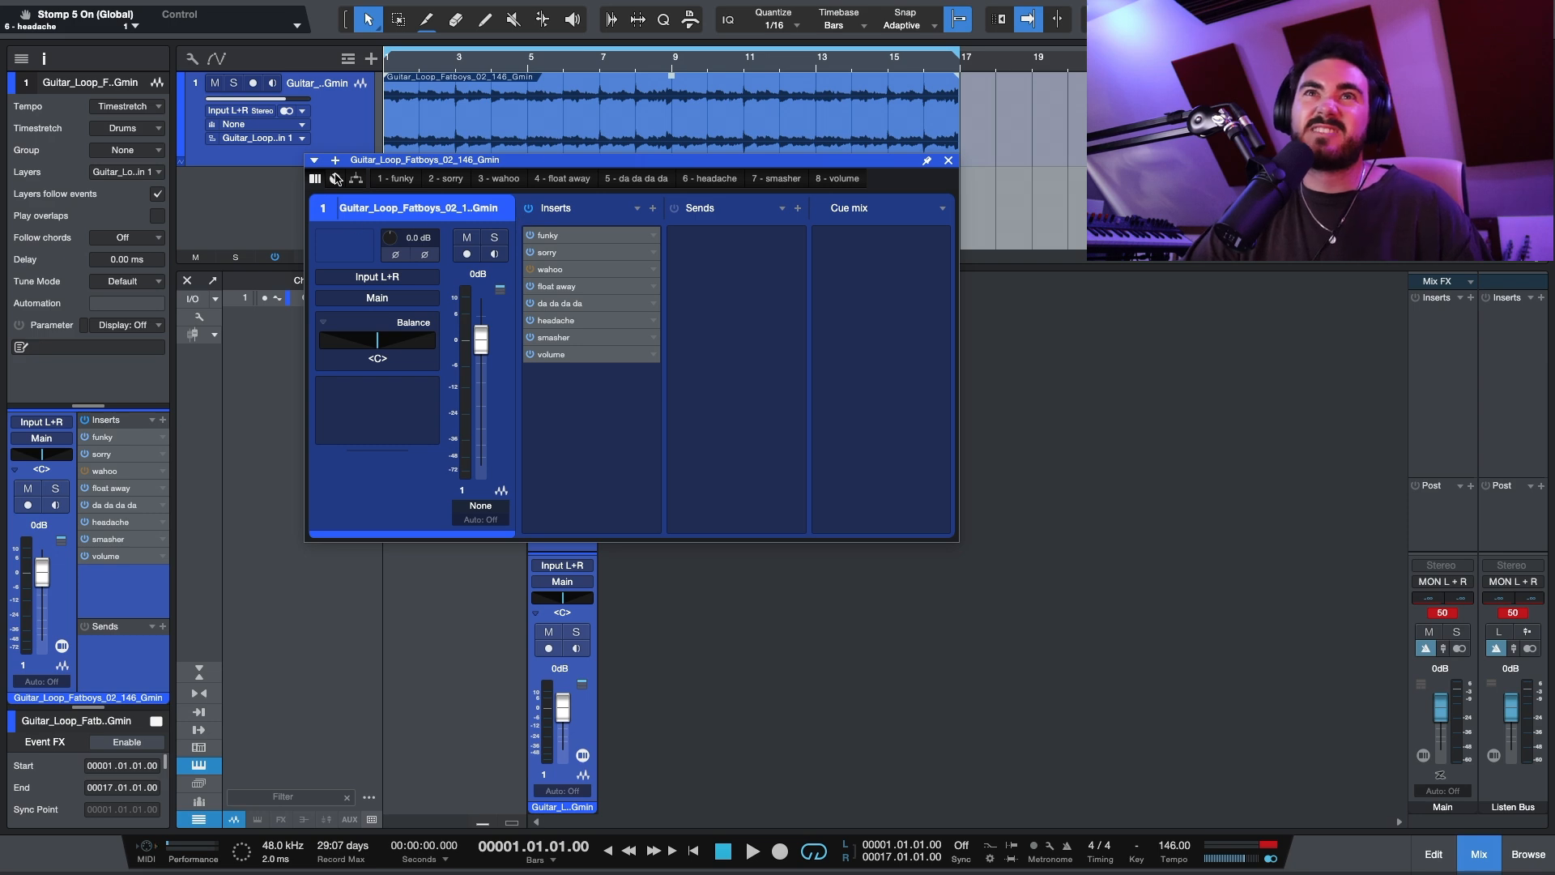
pyautogui.click(335, 179)
pyautogui.moveTo(501, 168); pyautogui.dragTo(482, 228)
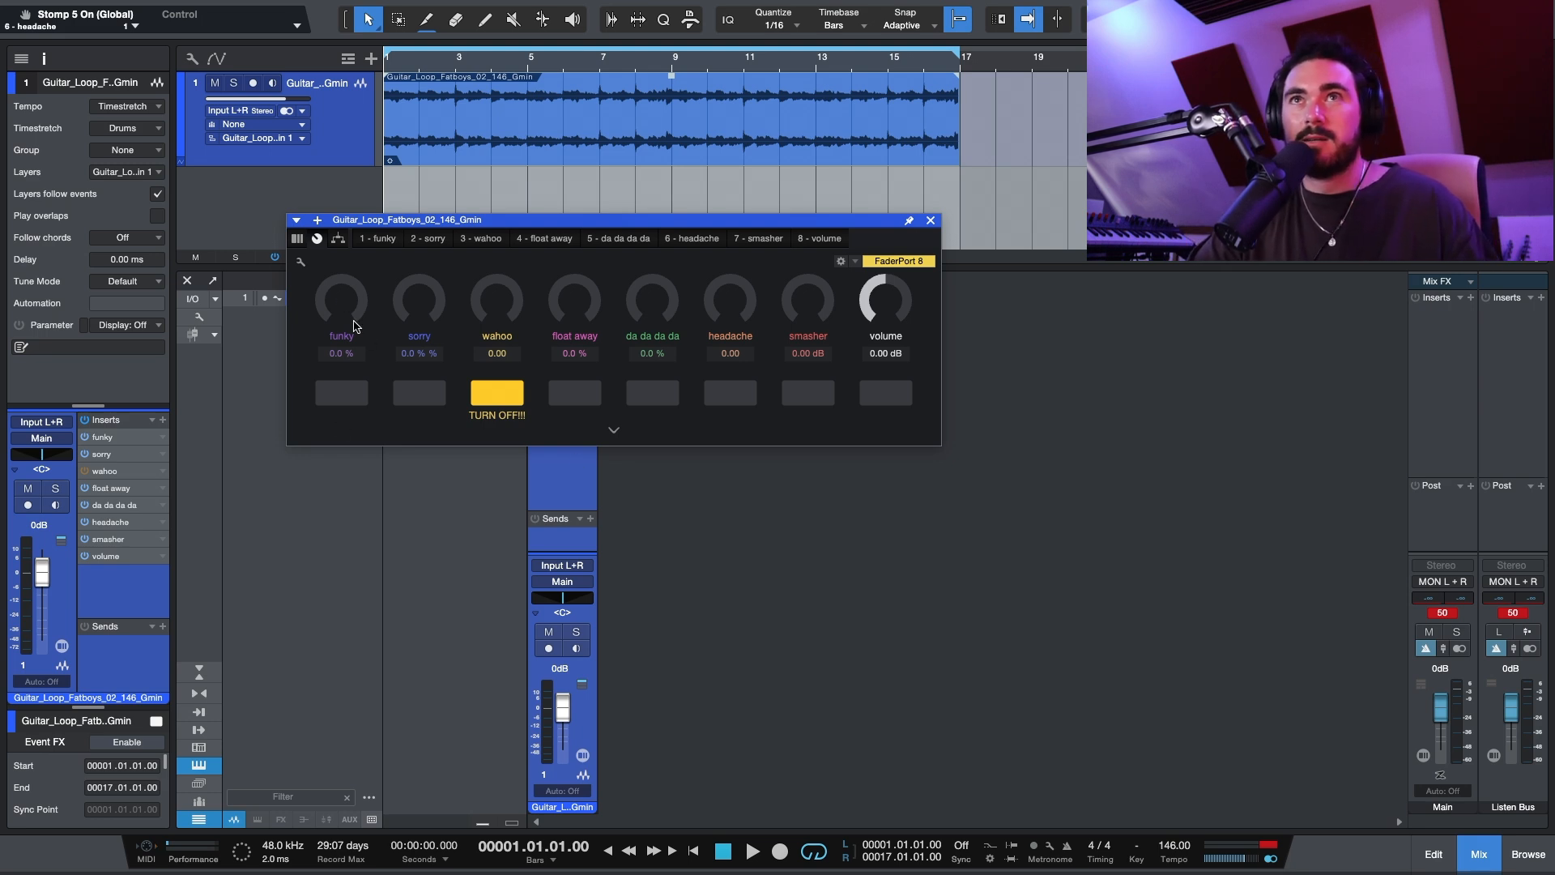
# Step: Play the loop and set the funky macro to 52.0 % and sorry to 17.6 %
pyautogui.press('space')
pyautogui.moveTo(353, 324); pyautogui.dragTo(374, 252)
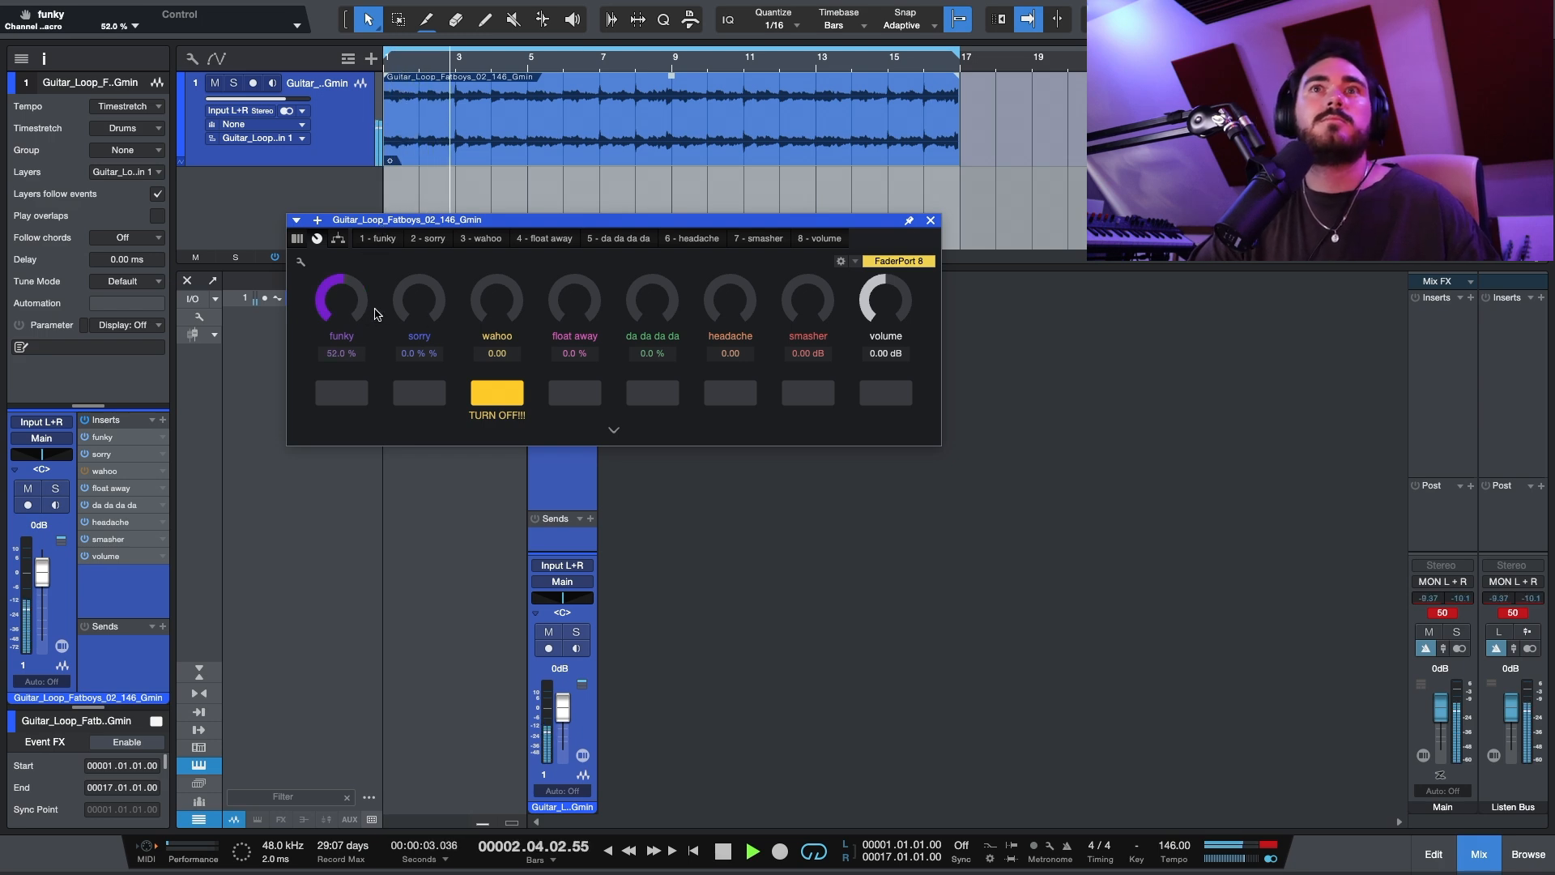
pyautogui.moveTo(419, 318)
pyautogui.mouseDown()
pyautogui.moveTo(423, 298)
pyautogui.moveTo(424, 323)
pyautogui.mouseUp()
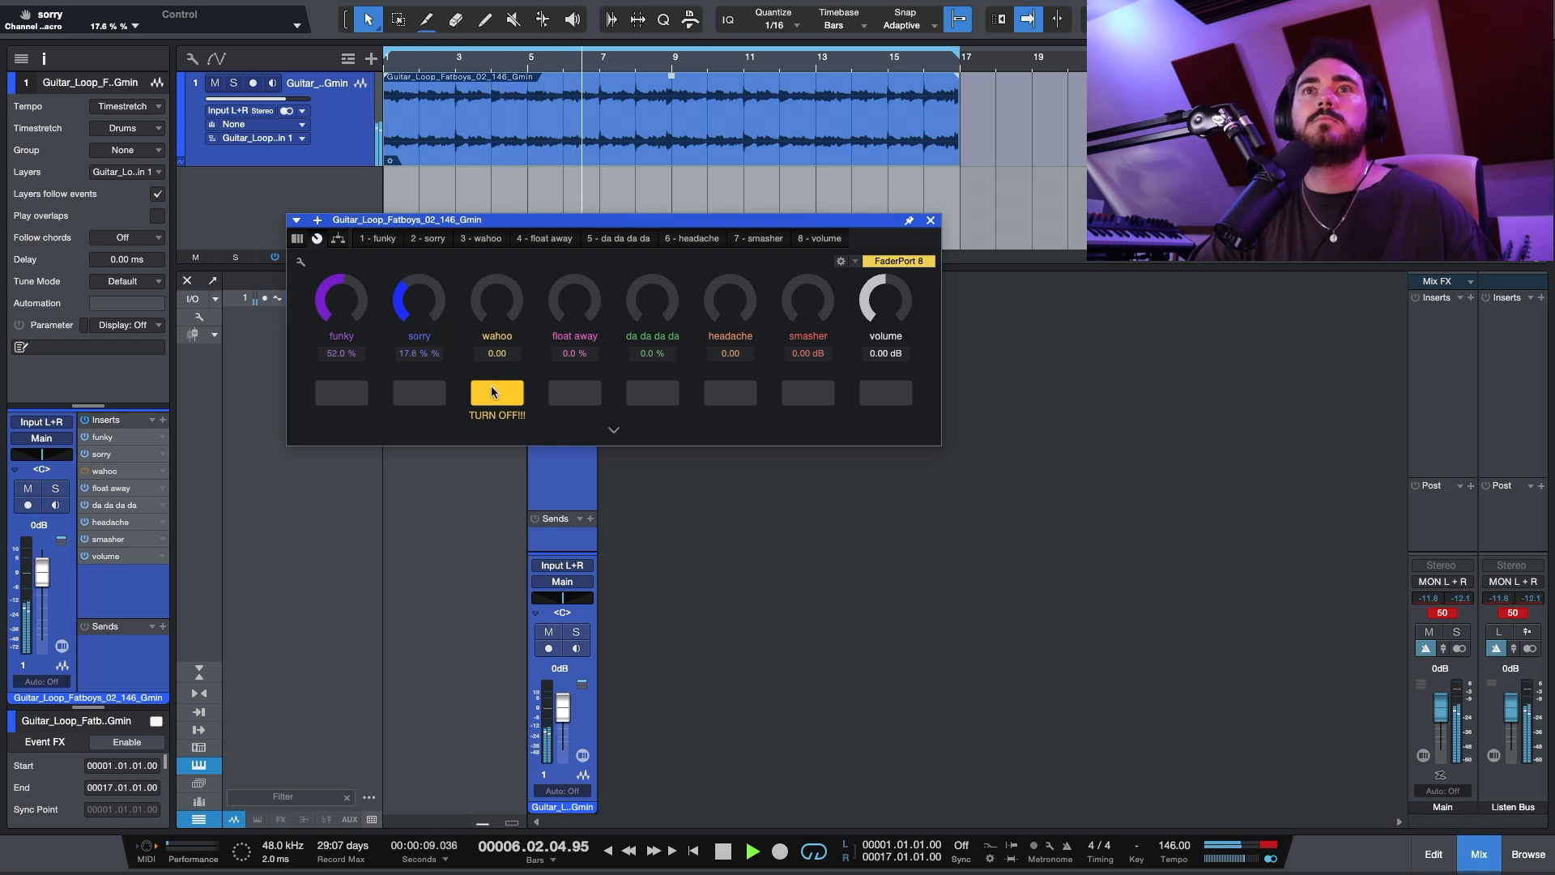
# Step: Switch the wahoo effect on, try out its macro, return it to 0.00, and switch the effect off again
pyautogui.click(494, 392)
pyautogui.moveTo(499, 314); pyautogui.dragTo(491, 379)
pyautogui.click(494, 397)
# Step: Set float away to 32.0 %, try da da da da at 100 % before resetting it to 0.0 %, and raise headache to 67.20
pyautogui.moveTo(576, 308); pyautogui.dragTo(582, 243)
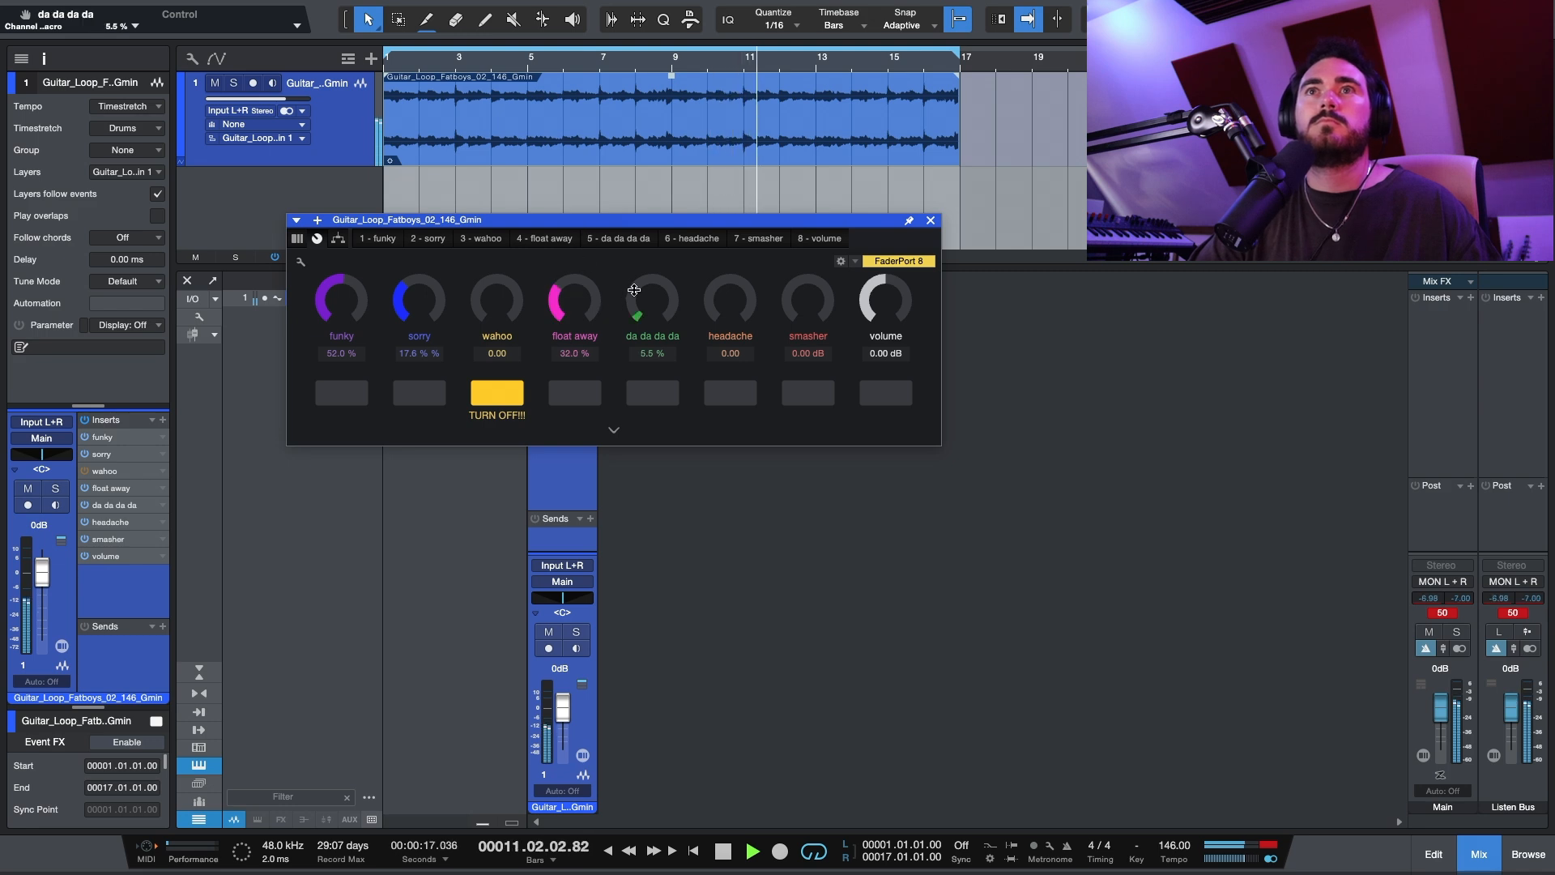
pyautogui.click(656, 300)
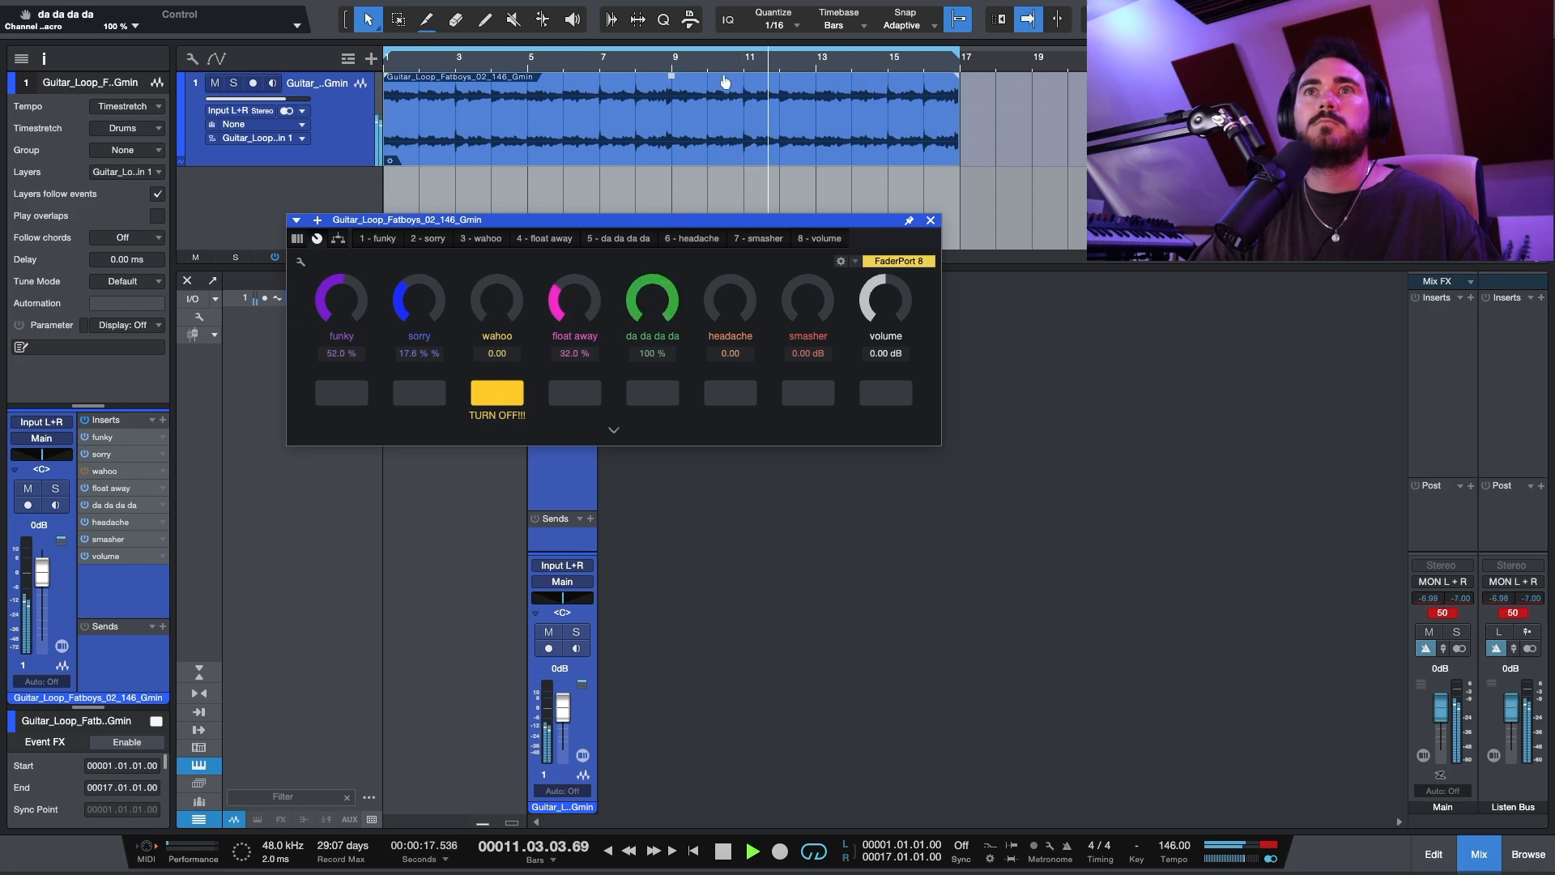
pyautogui.click(656, 300)
pyautogui.moveTo(729, 301); pyautogui.dragTo(749, 149)
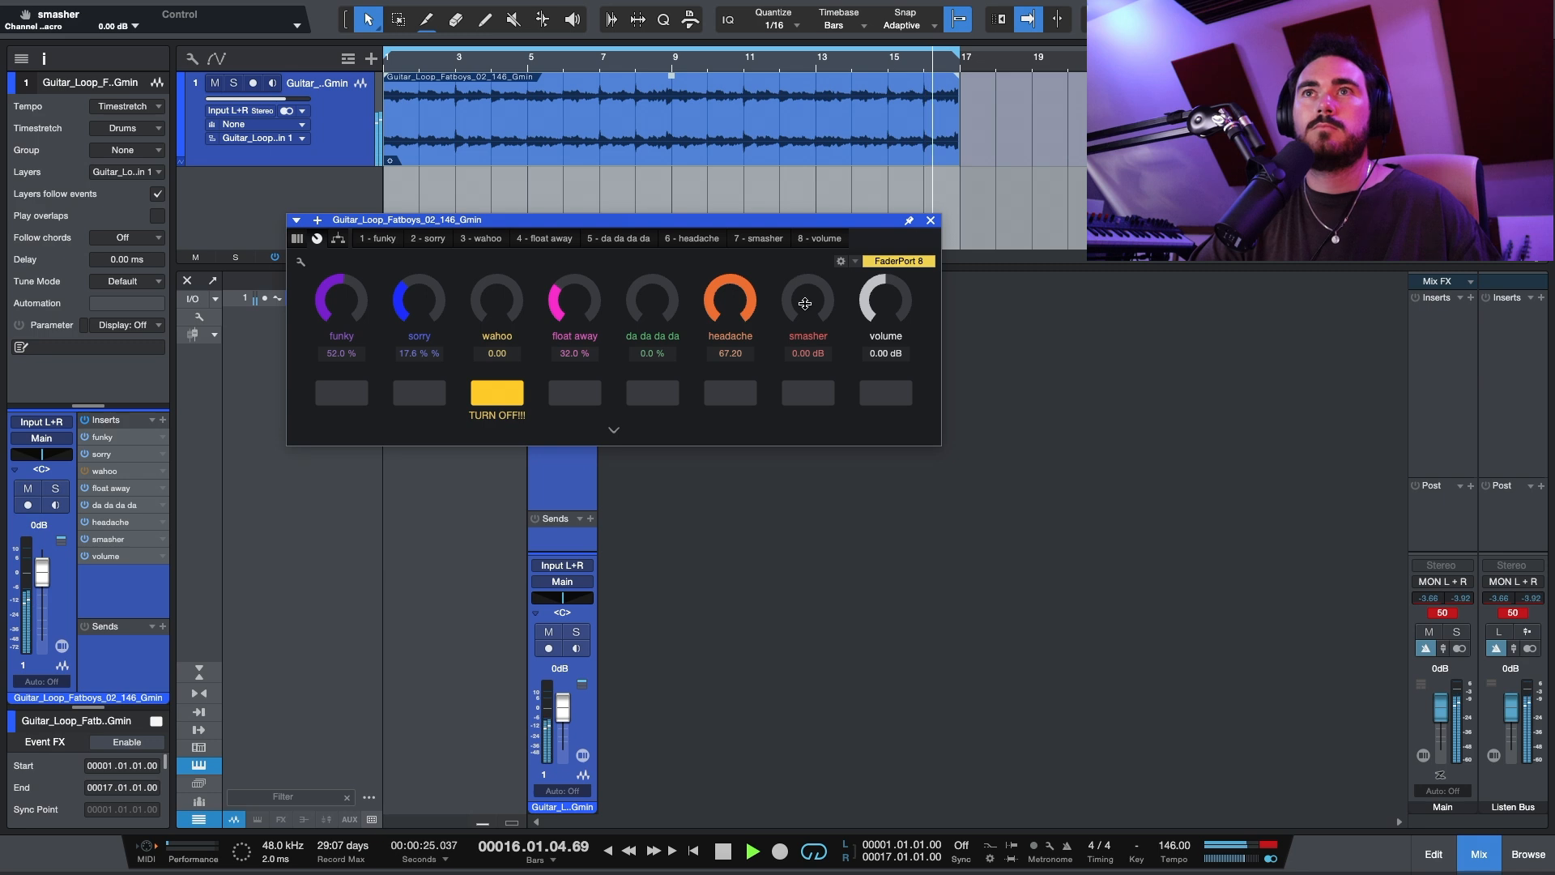
# Step: Raise the smasher macro, return headache to 0.00, and pull smasher back to -24.95 dB
pyautogui.moveTo(804, 302); pyautogui.dragTo(825, 5)
pyautogui.moveTo(739, 305); pyautogui.dragTo(722, 380)
pyautogui.moveTo(710, 305); pyautogui.dragTo(703, 366)
pyautogui.moveTo(564, 303); pyautogui.dragTo(572, 310)
pyautogui.moveTo(811, 298); pyautogui.dragTo(806, 353)
# Step: Set float away to 20.5 %, sorry to 9.7 %, funky to 25.5 % and da da da da to 100 %
pyautogui.moveTo(572, 291); pyautogui.dragTo(577, 303)
pyautogui.moveTo(410, 308); pyautogui.dragTo(342, 343)
pyautogui.moveTo(667, 309); pyautogui.dragTo(668, 268)
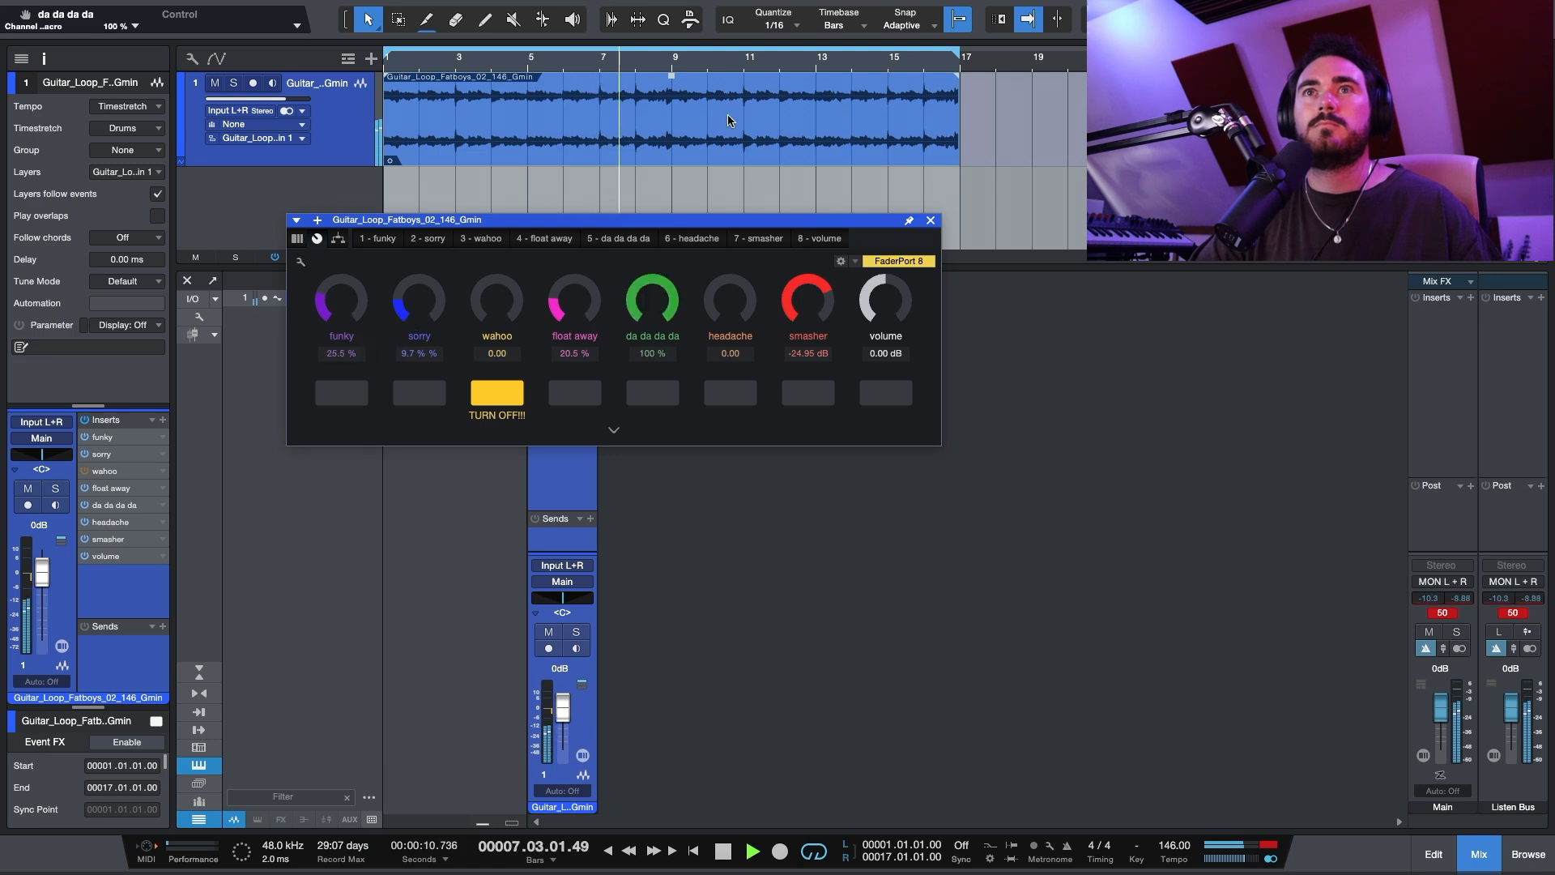
# Step: Set the volume macro to -4.56 dB, stop playback, and close the channel's macro window
pyautogui.moveTo(885, 307); pyautogui.dragTo(888, 325)
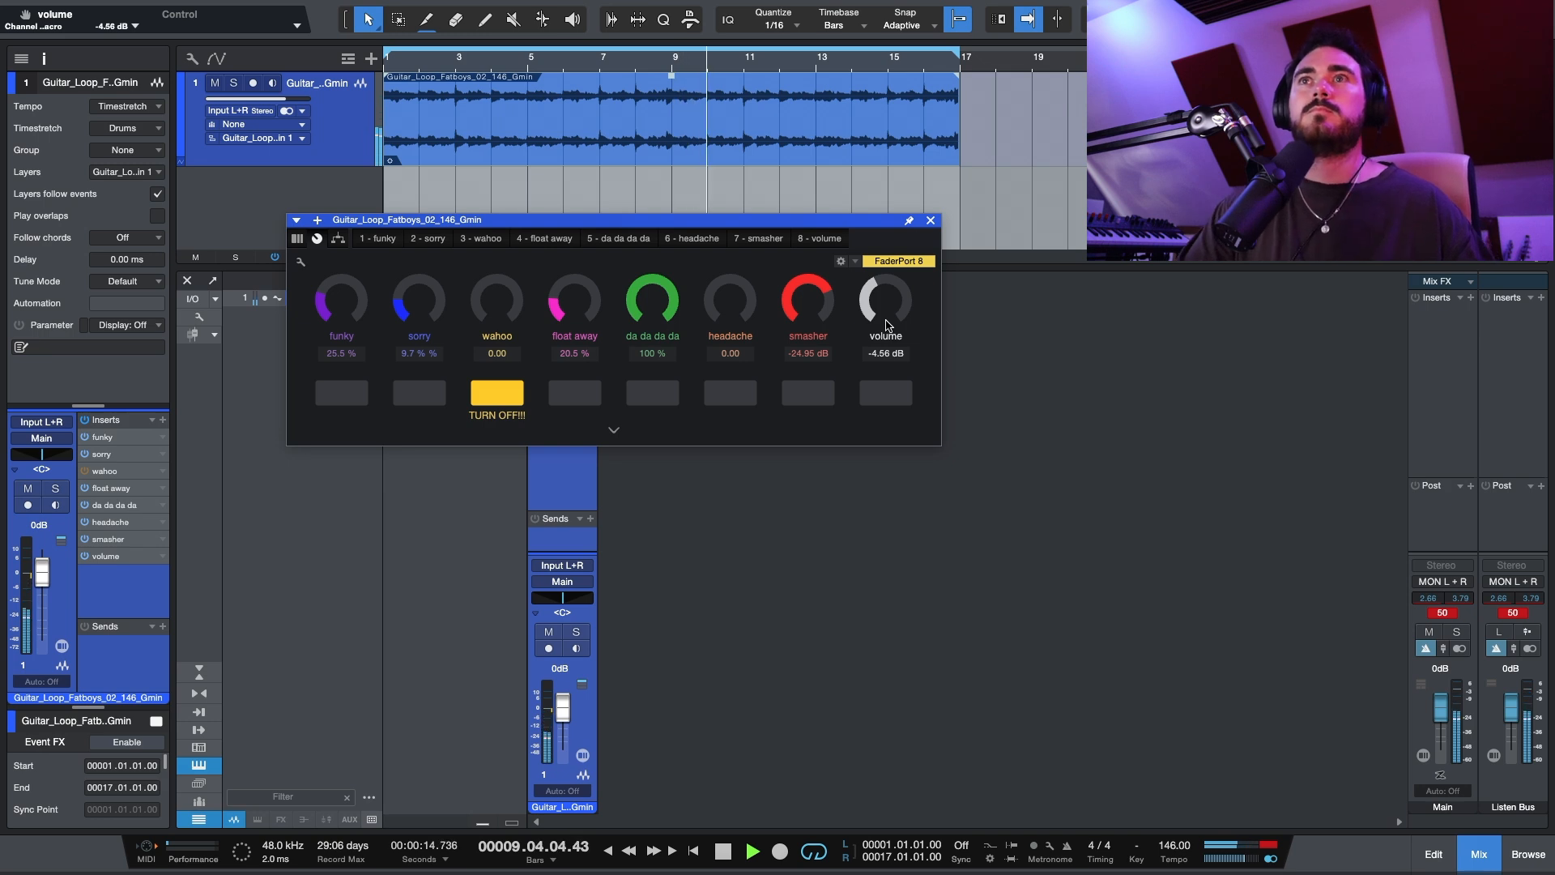
pyautogui.press('space')
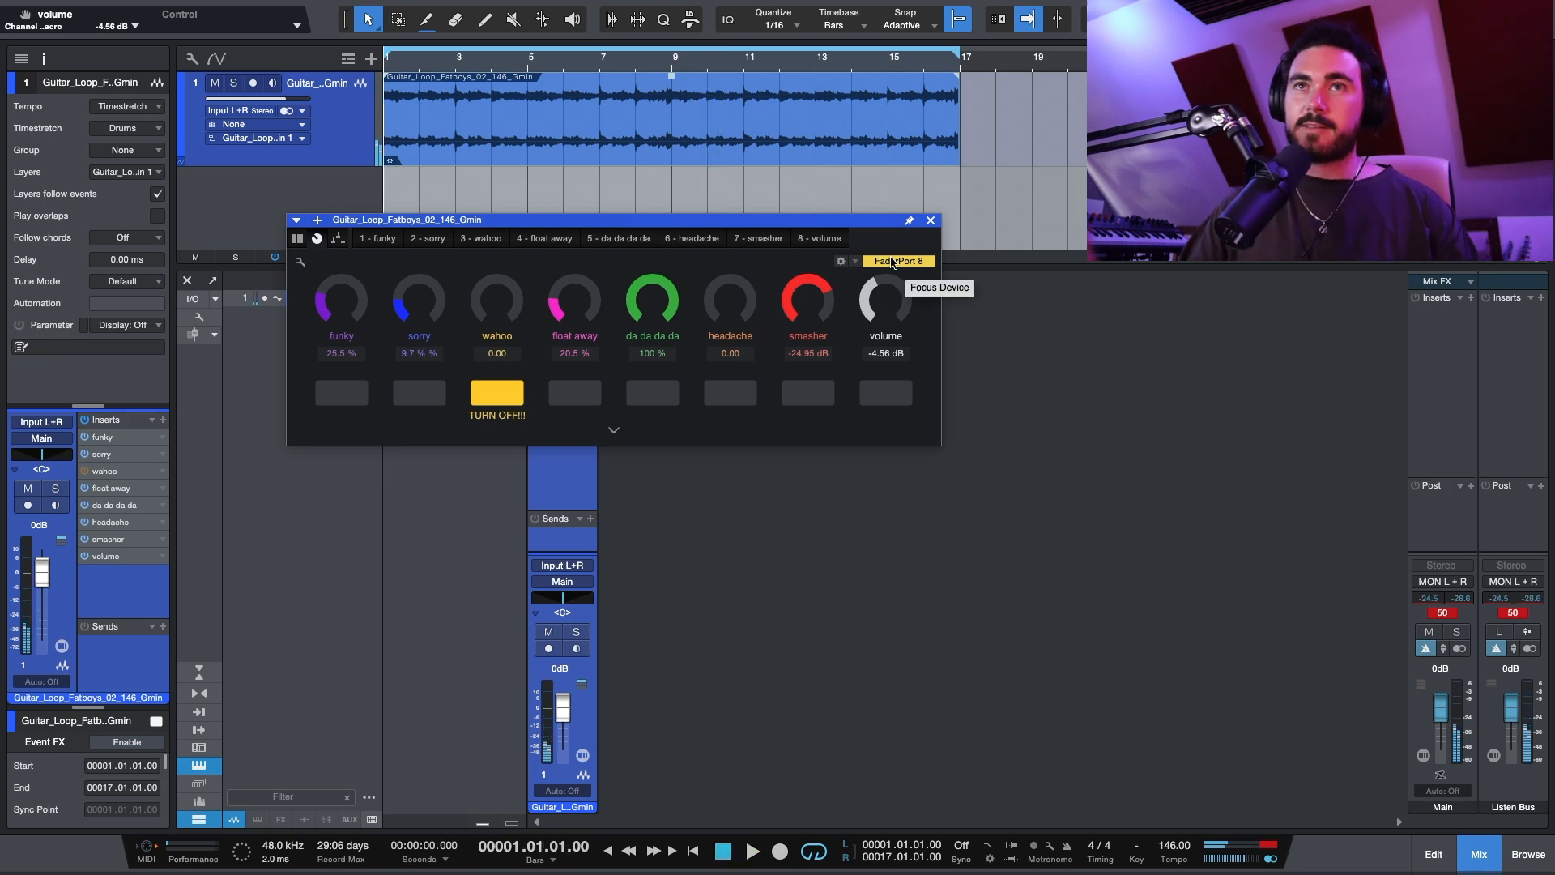
pyautogui.click(104, 437)
pyautogui.click(103, 437)
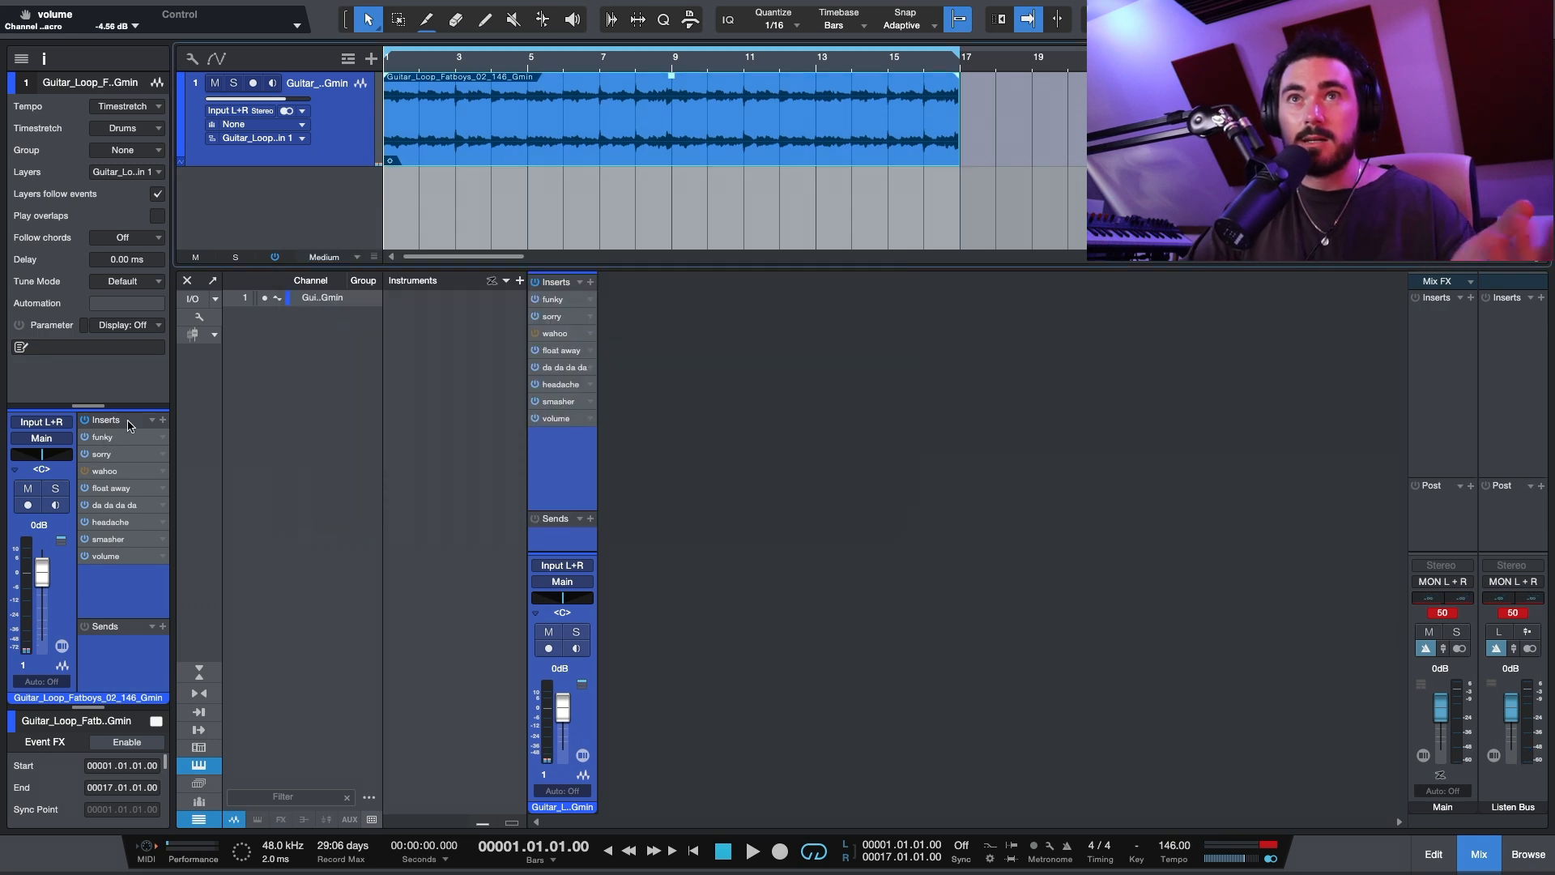